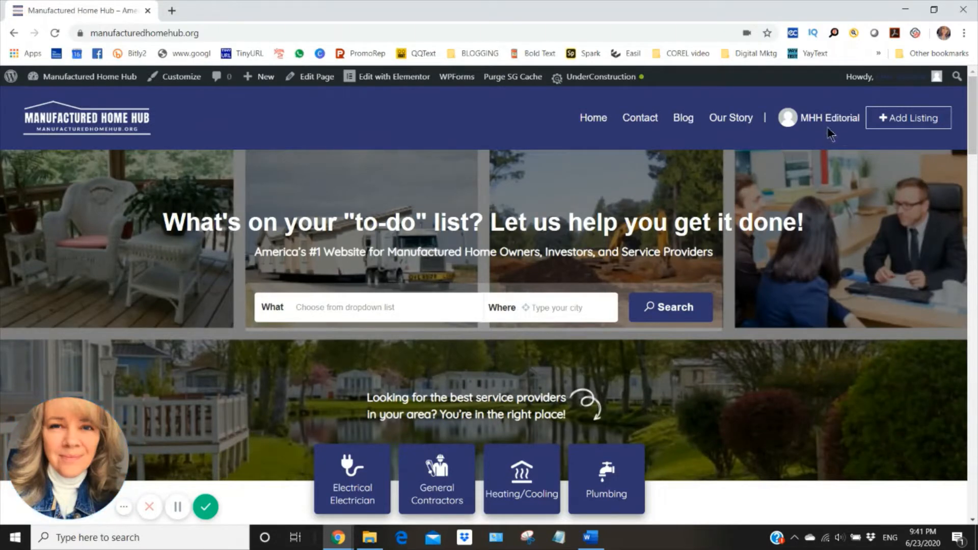
# Step: Open the account dashboard of the listing site and go to its coupons section
pyautogui.moveTo(830, 124)
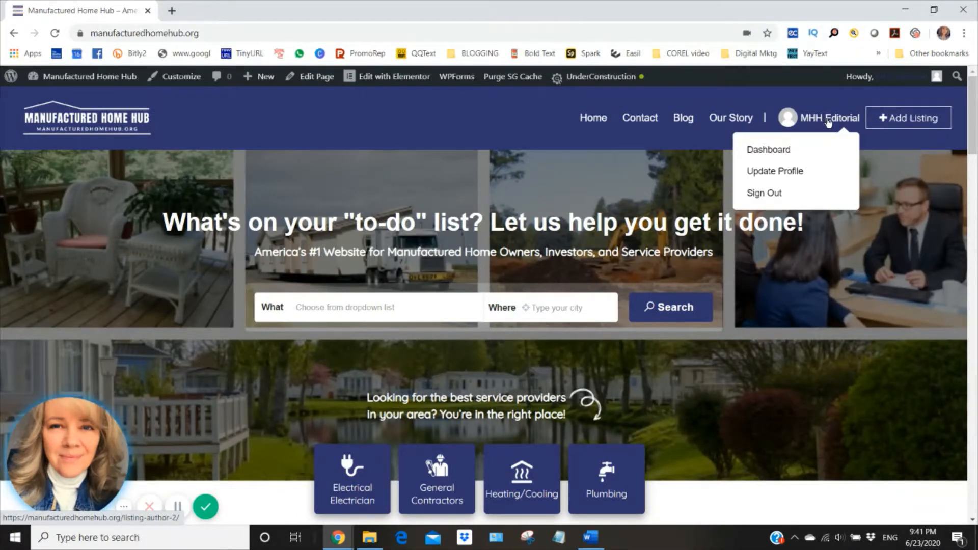
pyautogui.click(769, 151)
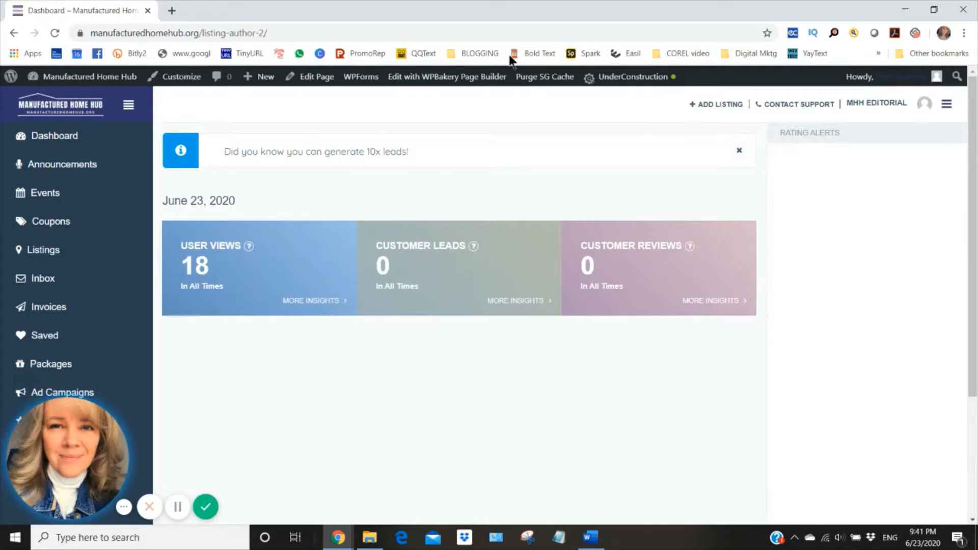
pyautogui.click(44, 224)
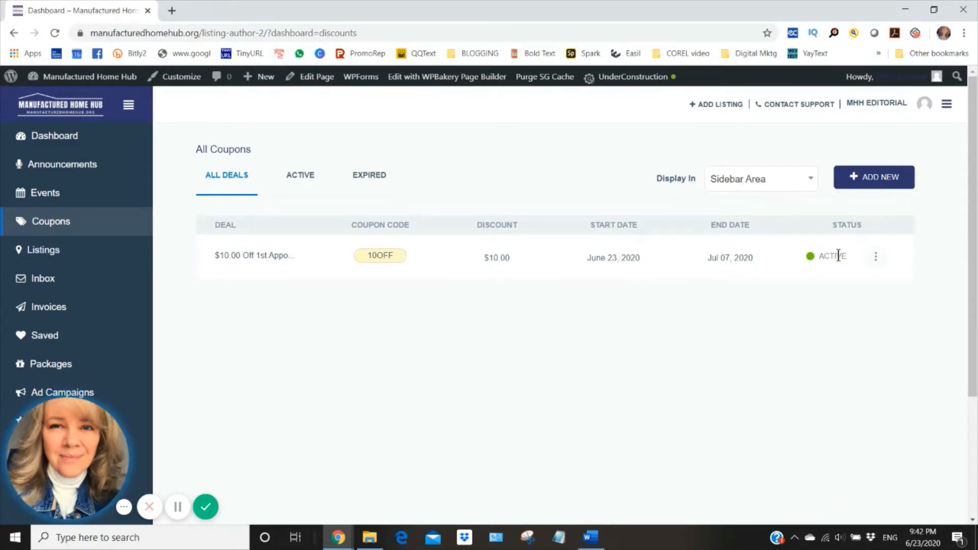
# Step: Try displaying coupons in the Content Area and return the display setting to Sidebar Area
pyautogui.click(806, 180)
pyautogui.click(741, 232)
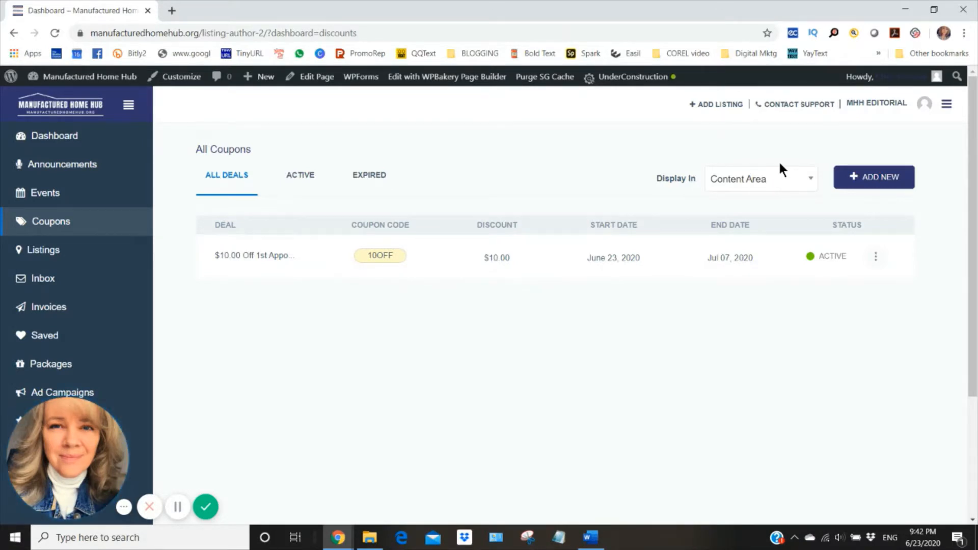
pyautogui.click(805, 187)
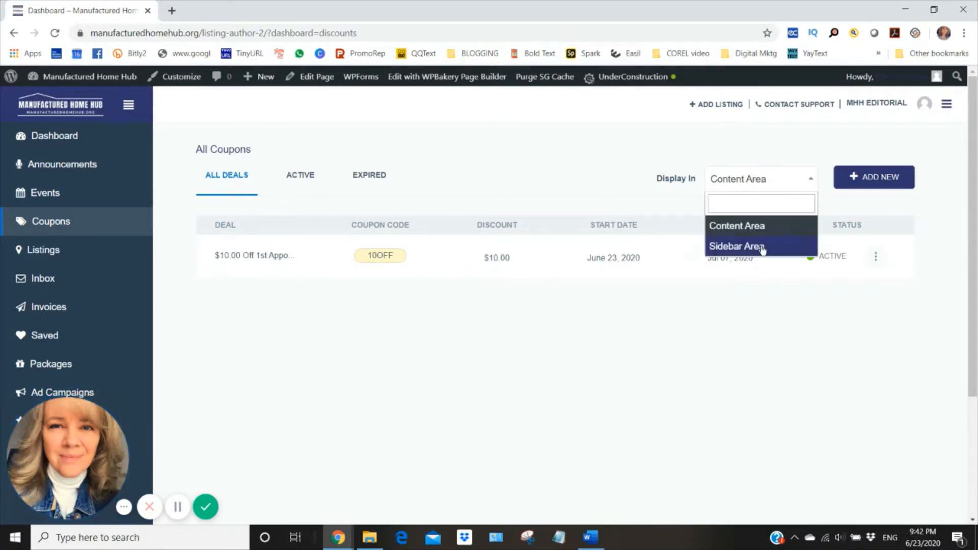
pyautogui.click(738, 246)
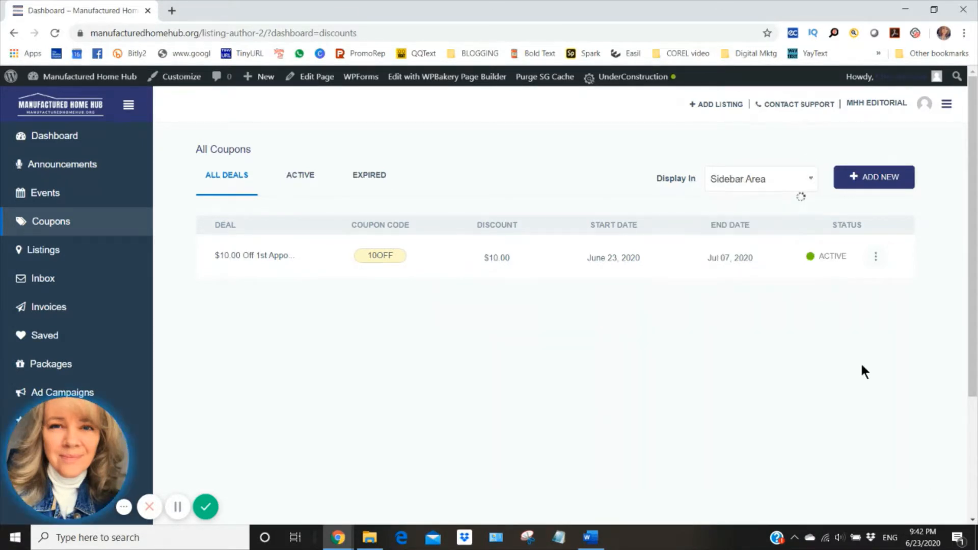
# Step: Start a new coupon and assign it to the Pensacola Landscaping listing
pyautogui.click(868, 184)
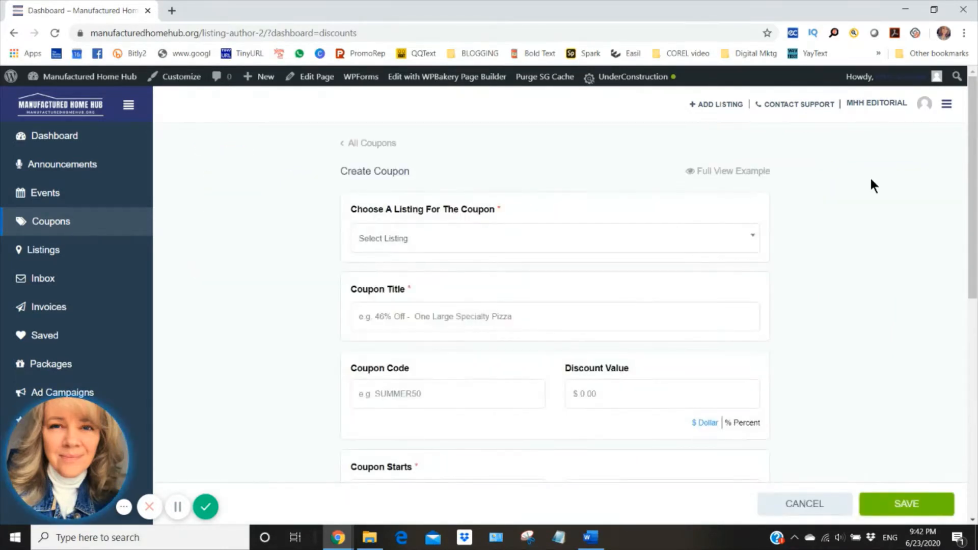
pyautogui.click(454, 239)
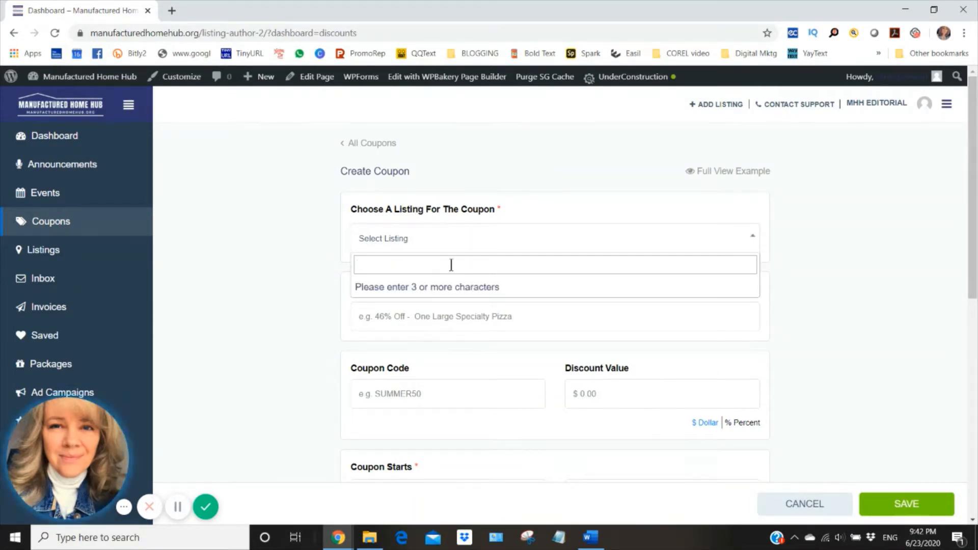
pyautogui.write('Pensacola ')
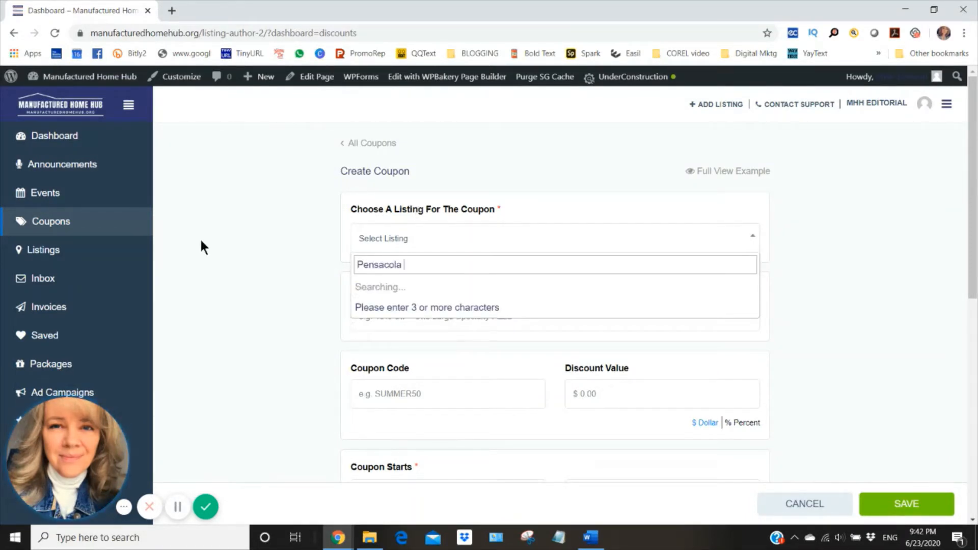
pyautogui.write('Landscaping')
pyautogui.click(451, 289)
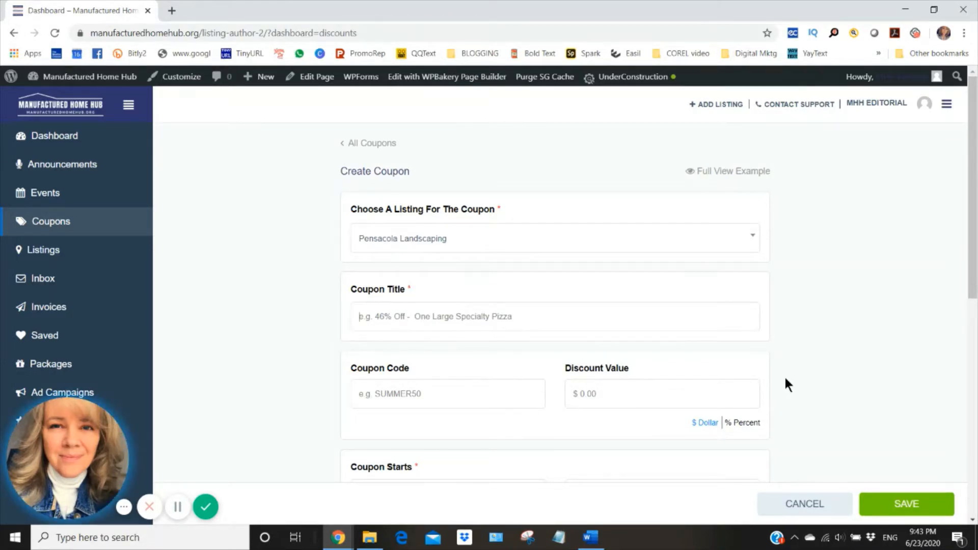
# Step: Enter "$15.00 OFF your first month" as the coupon title
pyautogui.write('$15.')
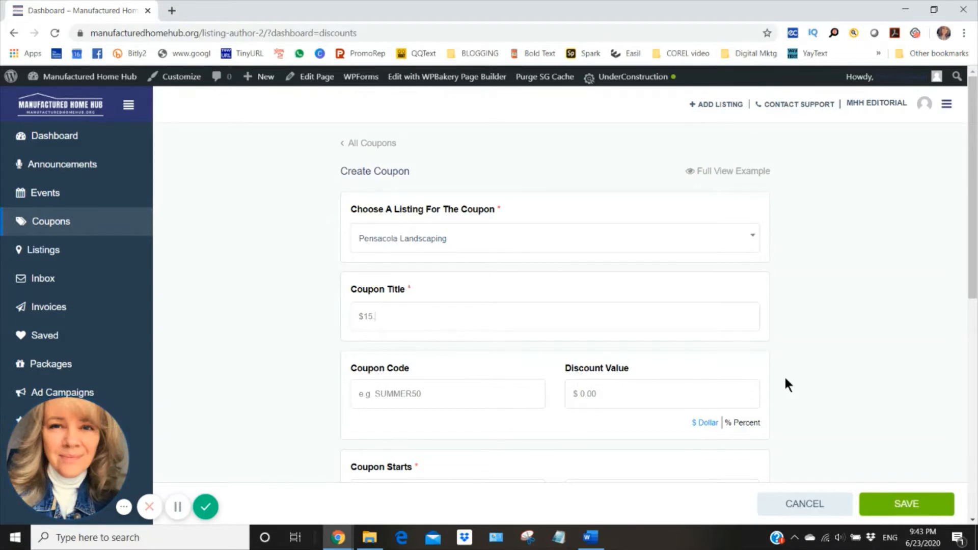
pyautogui.write('00 OFF')
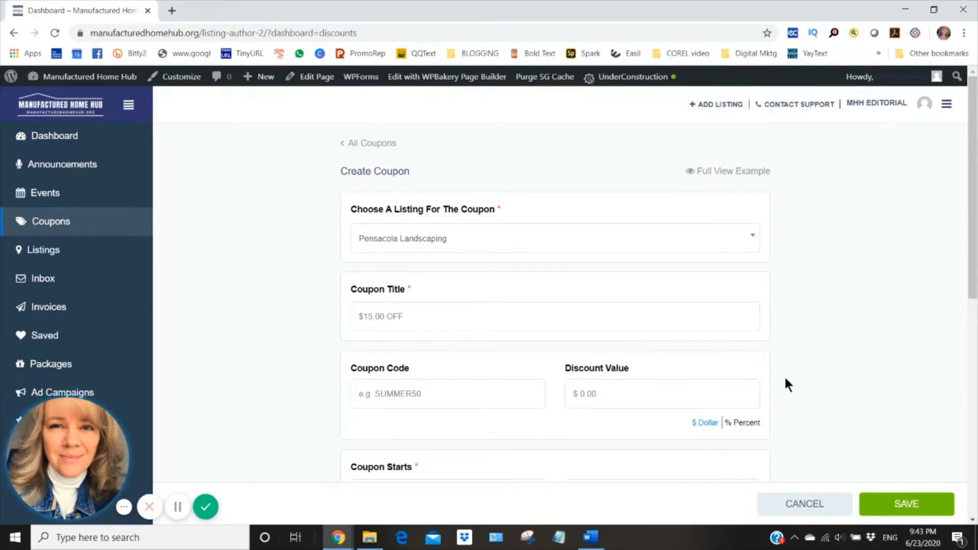
pyautogui.write(' first mont')
pyautogui.press('BackSpace')
pyautogui.press('BackSpace')
pyautogui.press('BackSpace')
pyautogui.press('BackSpace')
pyautogui.press('BackSpace')
pyautogui.press('BackSpace')
pyautogui.press('BackSpace')
pyautogui.press('BackSpace')
pyautogui.write('your first moo')
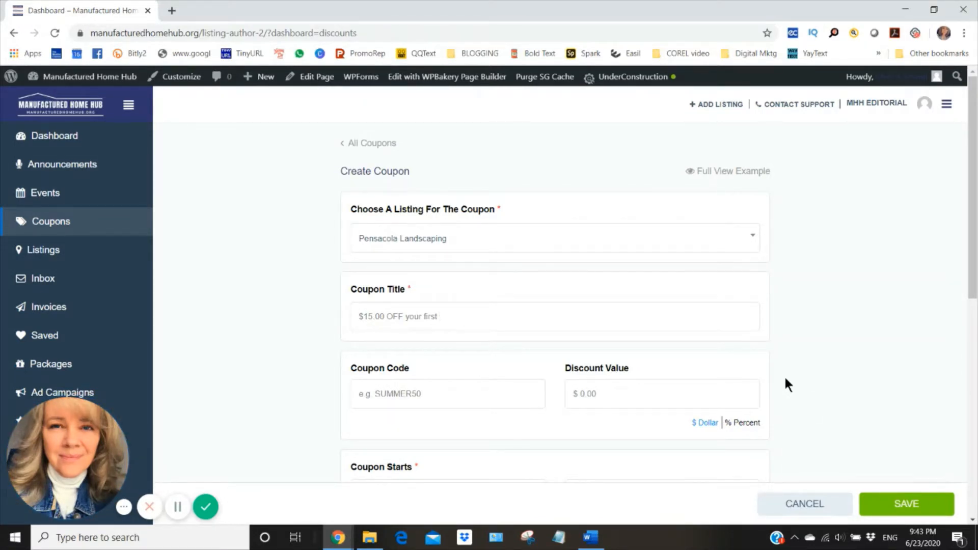
pyautogui.write('month')
# Step: Capitalize the initials of the title's last three words so it reads "$15.00 OFF Your First Month"
pyautogui.click(407, 317)
pyautogui.press('Delete')
pyautogui.write('Y')
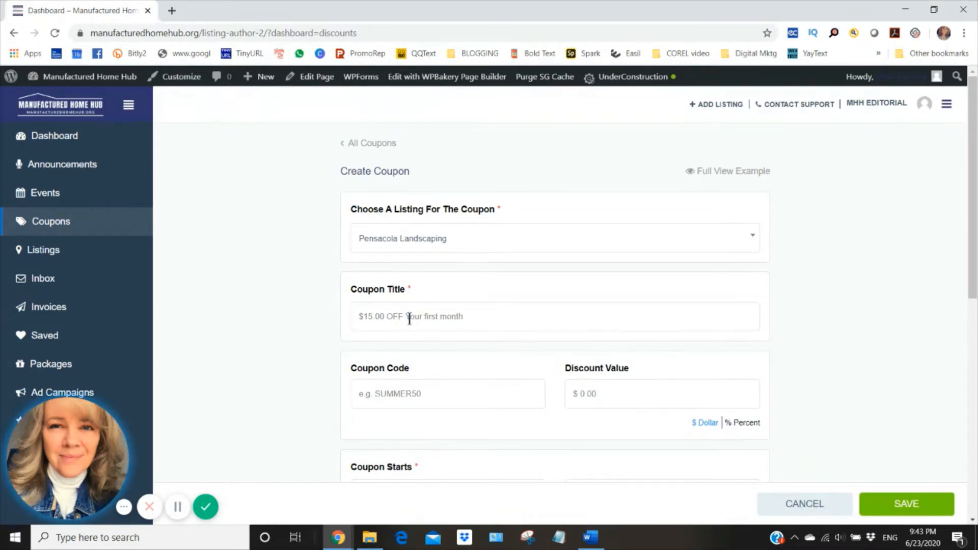
pyautogui.click(424, 313)
pyautogui.press('Delete')
pyautogui.write('F')
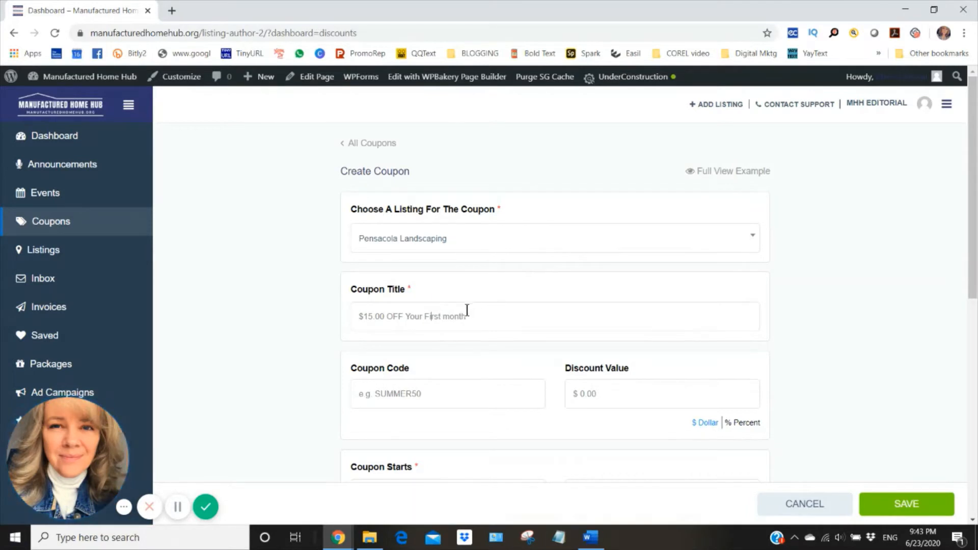
pyautogui.moveTo(442, 320); pyautogui.dragTo(449, 317)
pyautogui.write('M')
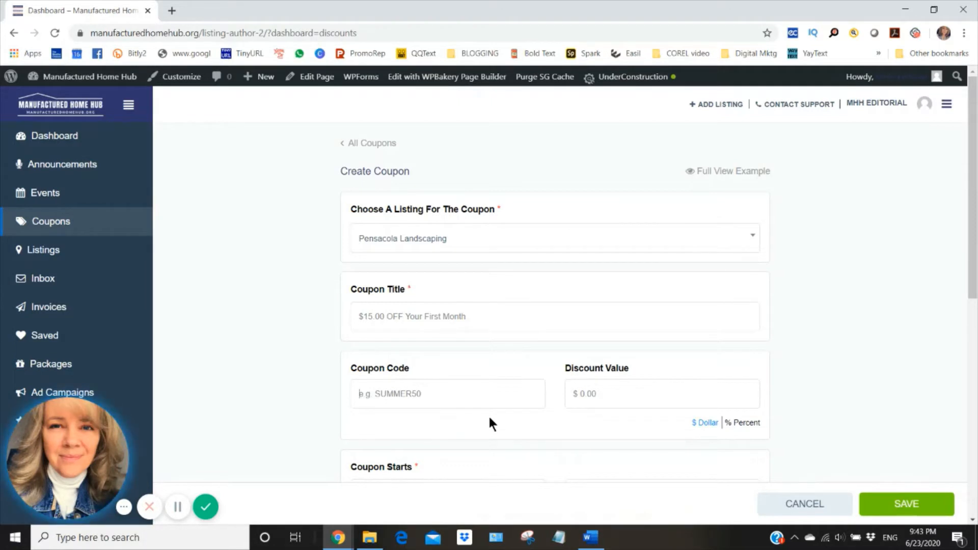
# Step: Set the coupon code to 15OFF and the discount value to "$15 OFF"
pyautogui.write('15OFF')
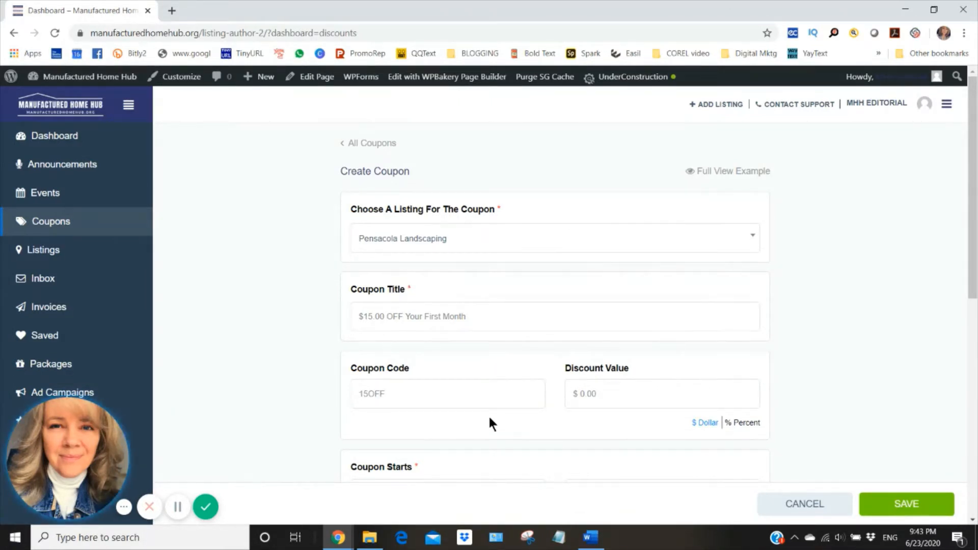
pyautogui.click(579, 394)
pyautogui.write('$15.00 OFF')
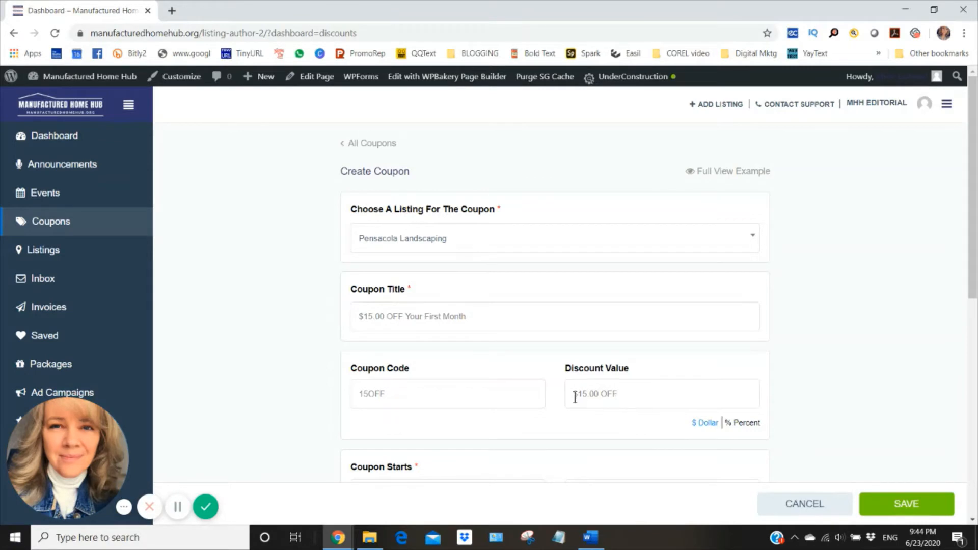
pyautogui.moveTo(572, 395); pyautogui.dragTo(599, 394)
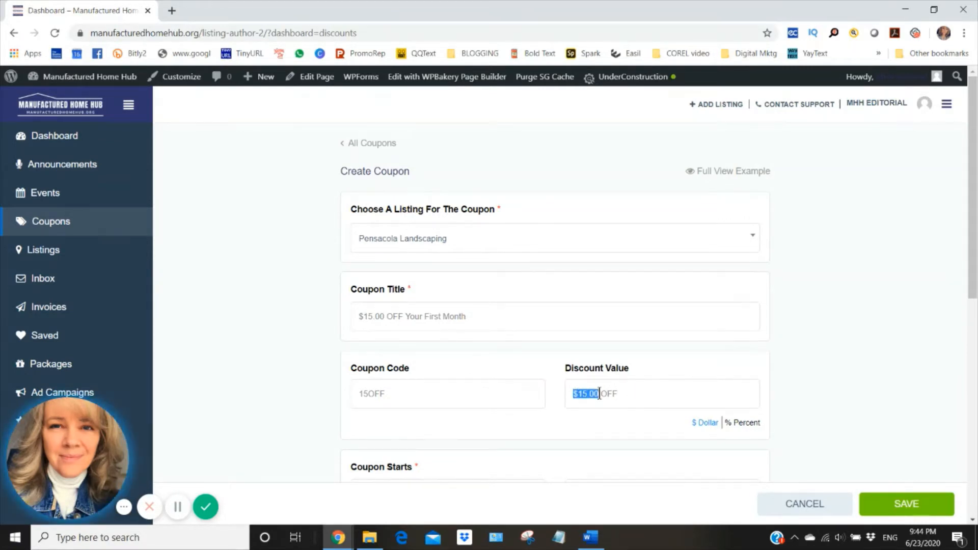
pyautogui.write('15%')
pyautogui.moveTo(590, 395); pyautogui.dragTo(574, 400)
pyautogui.write('$15')
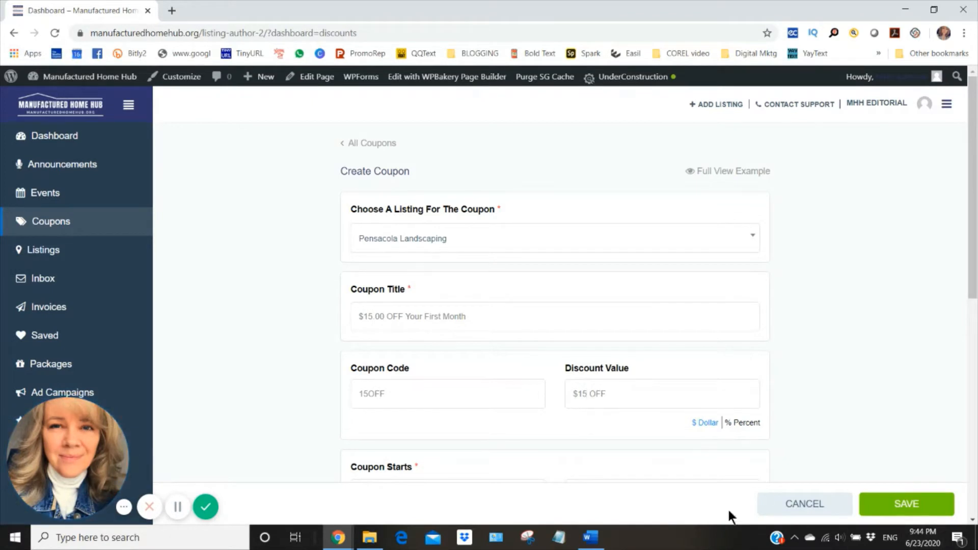
# Step: Set the coupon to start on 06/23/2020, enable an end date and set it to 07/23/2020
pyautogui.scroll(-4, 538, 391)
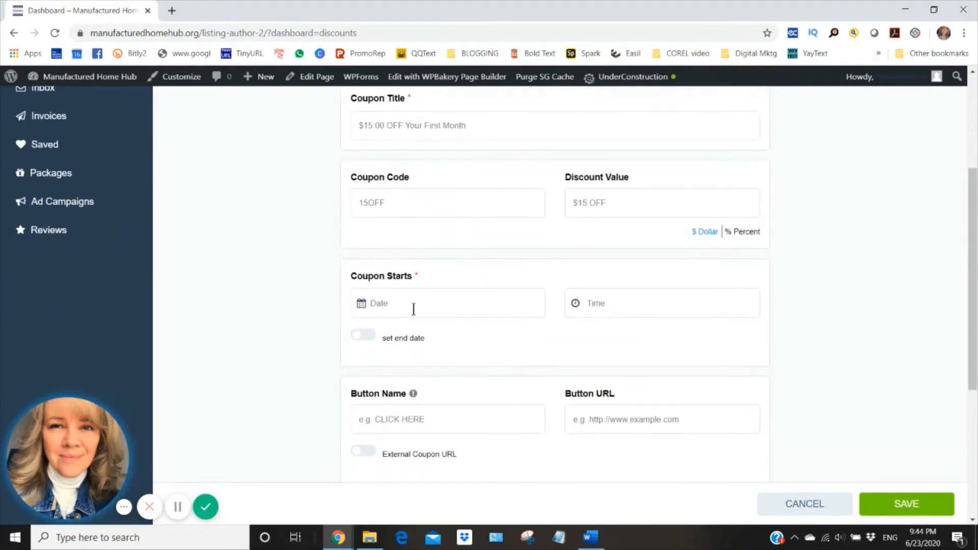
pyautogui.click(419, 305)
pyautogui.click(390, 427)
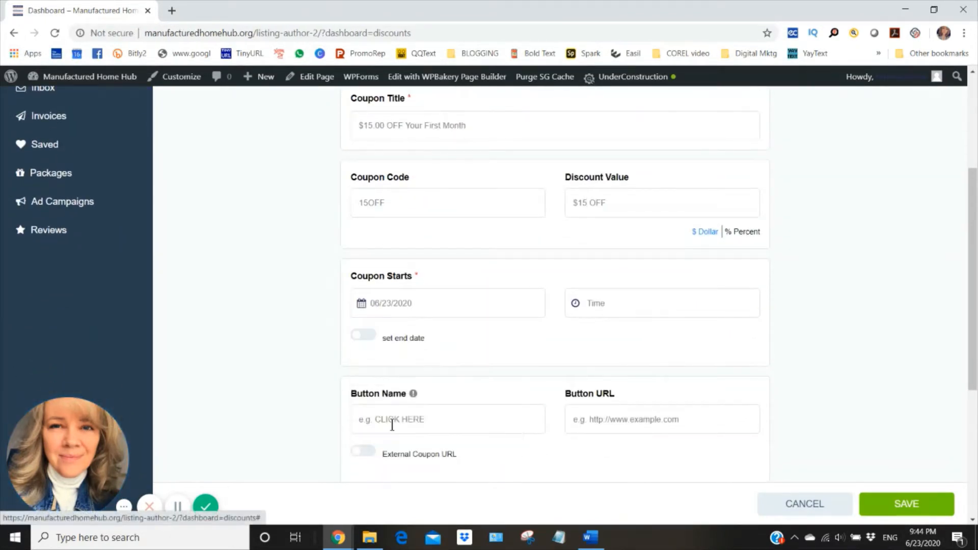
pyautogui.click(371, 339)
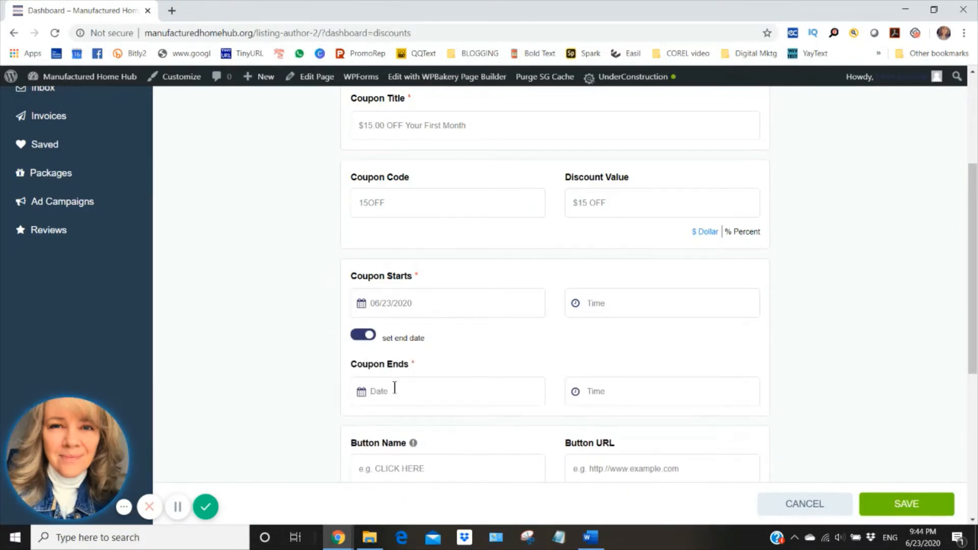
pyautogui.click(395, 388)
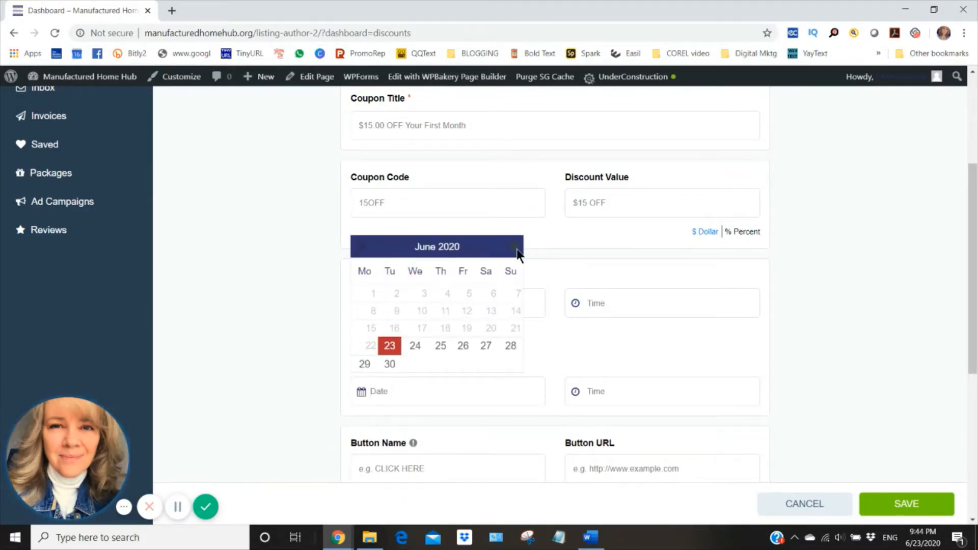
pyautogui.click(515, 247)
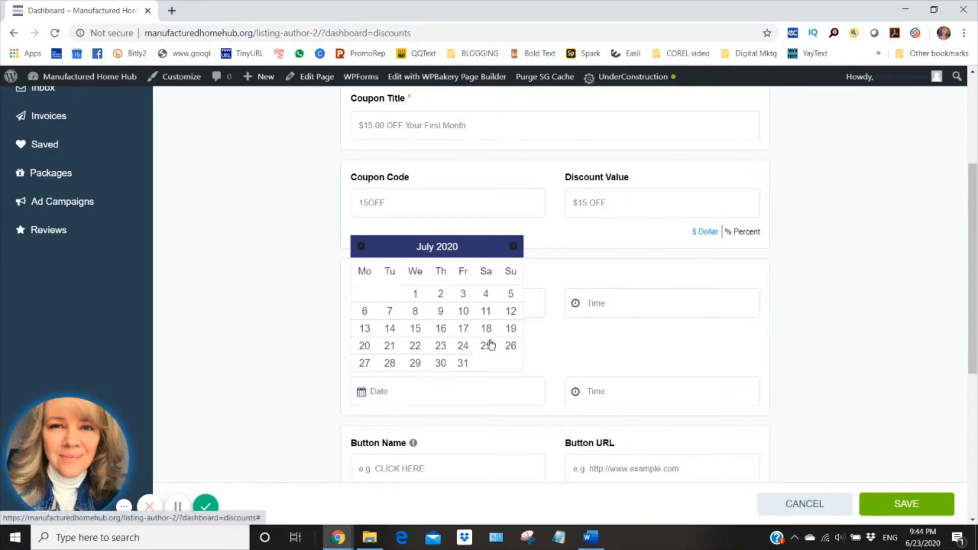
pyautogui.click(441, 346)
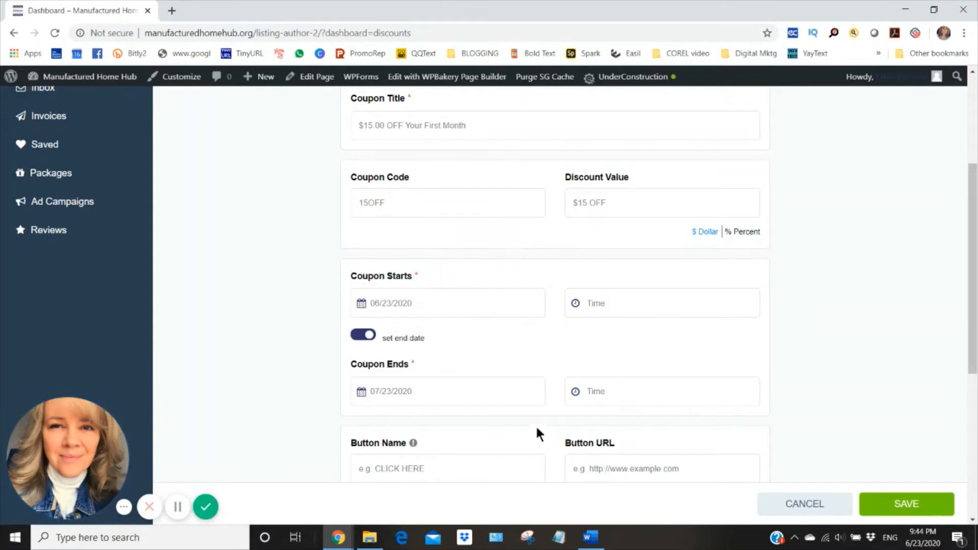
# Step: Name the coupon's button "Claim Here!"
pyautogui.scroll(-4, 443, 418)
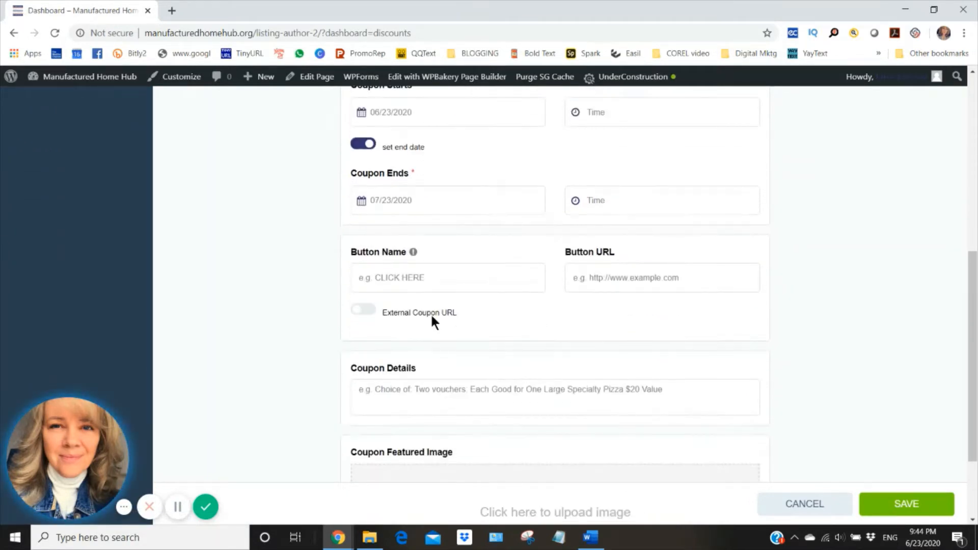
pyautogui.click(399, 285)
pyautogui.scroll(4, 810, 360)
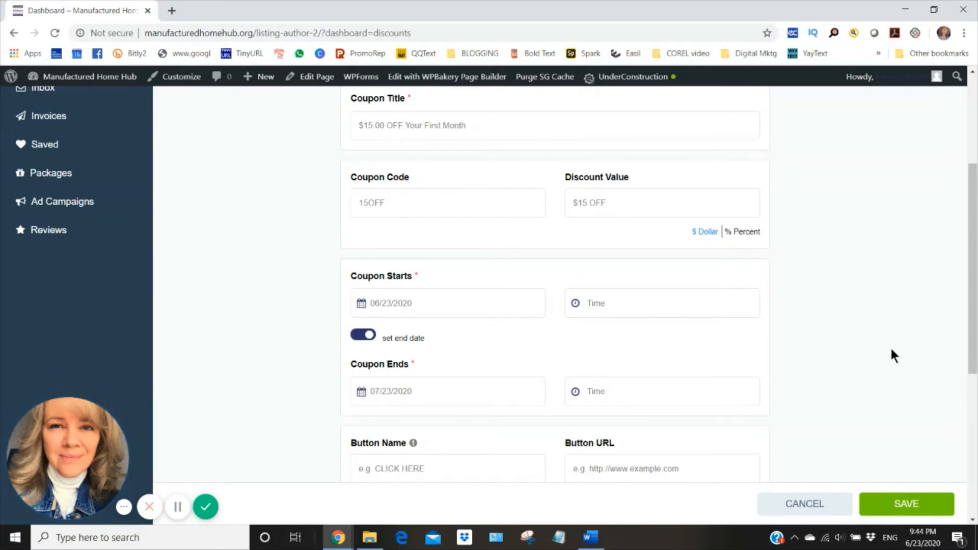
pyautogui.scroll(-3, 662, 286)
pyautogui.write('Claim y')
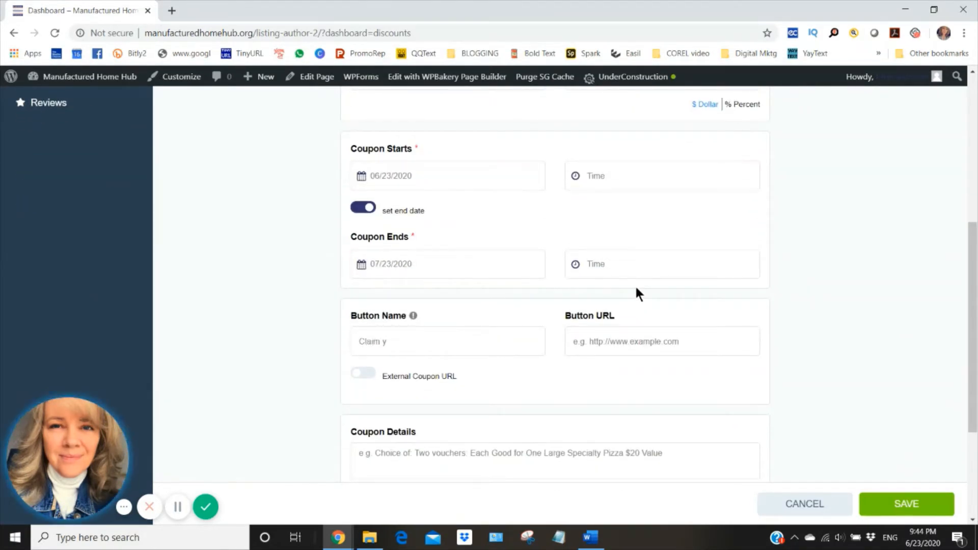
pyautogui.press('BackSpace')
pyautogui.write('Here!')
pyautogui.click(469, 337)
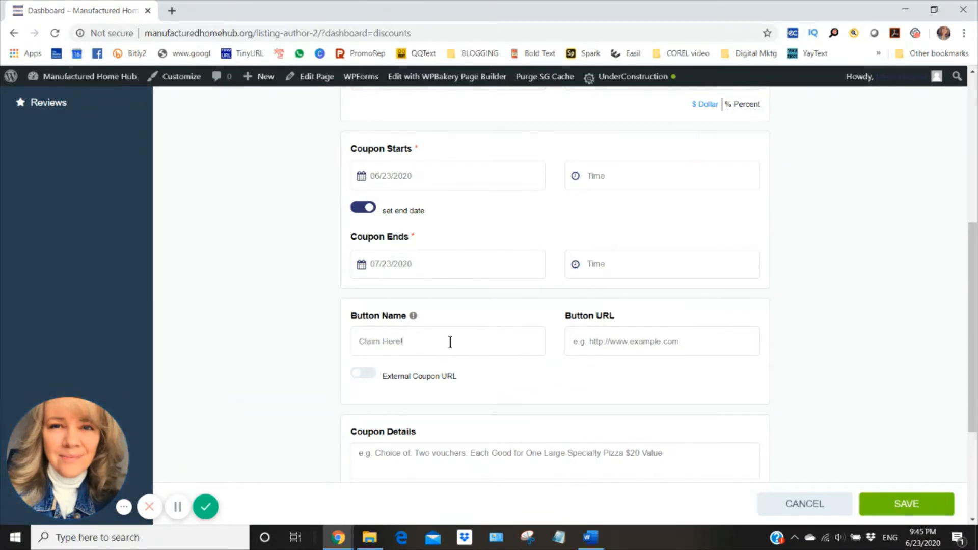
# Step: Fill in the coupon details with "Show this coupon to your landscaper. New customers only."
pyautogui.scroll(-3, 471, 359)
pyautogui.click(396, 331)
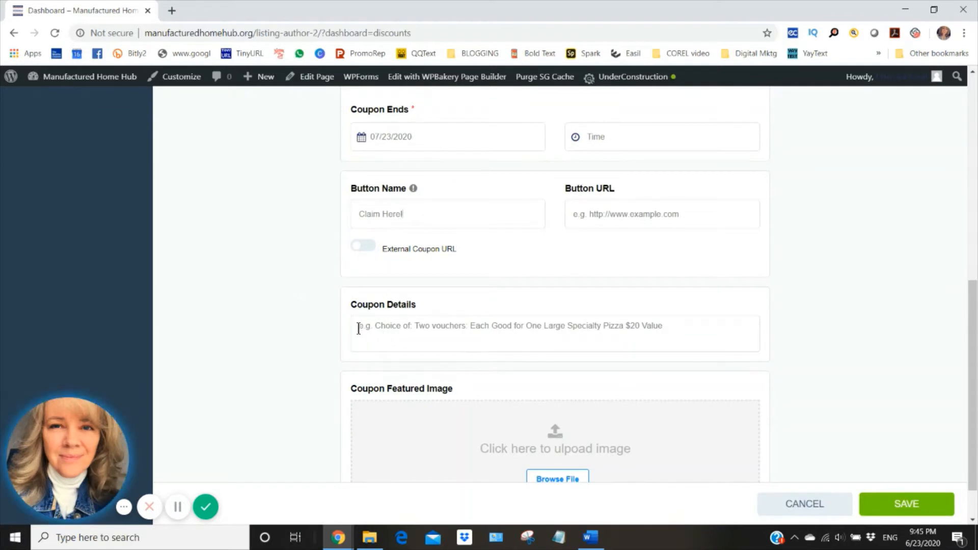
pyautogui.write('Sh')
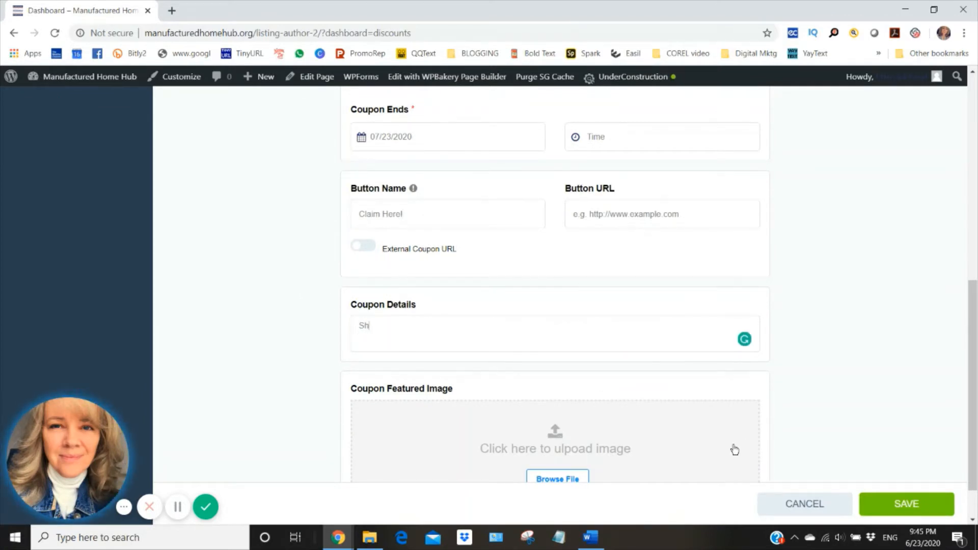
pyautogui.write('ow this coupon to your landscaper')
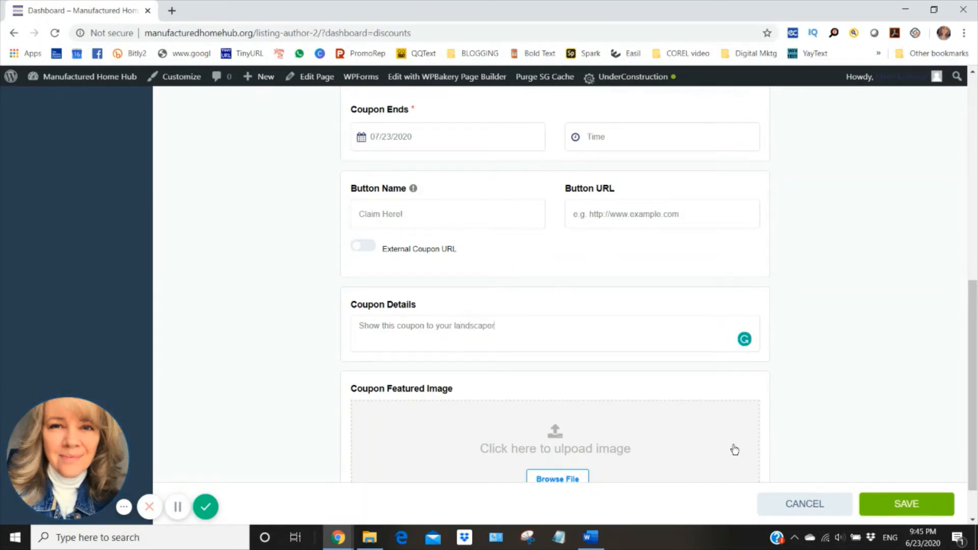
pyautogui.write('.')
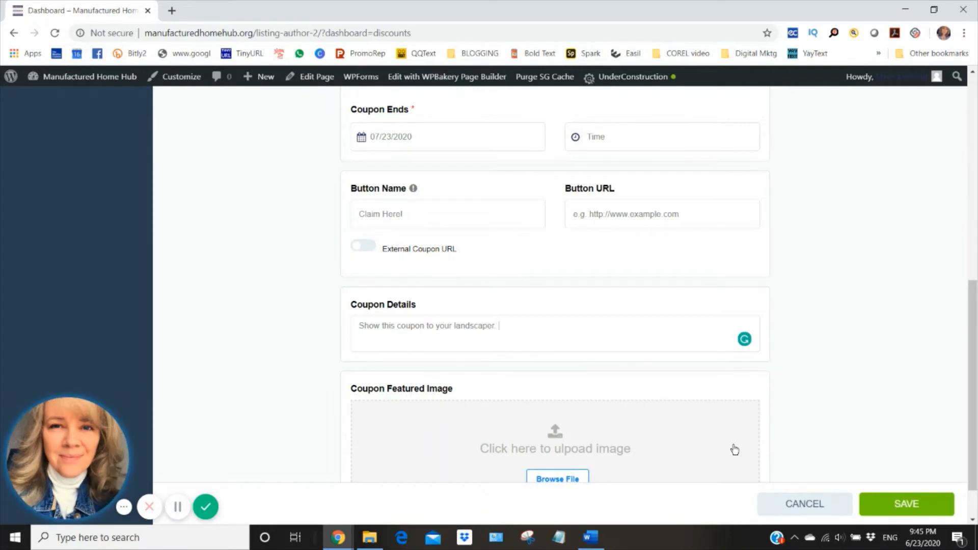
pyautogui.write(' New customers only.')
pyautogui.scroll(-1, 731, 428)
pyautogui.write('.')
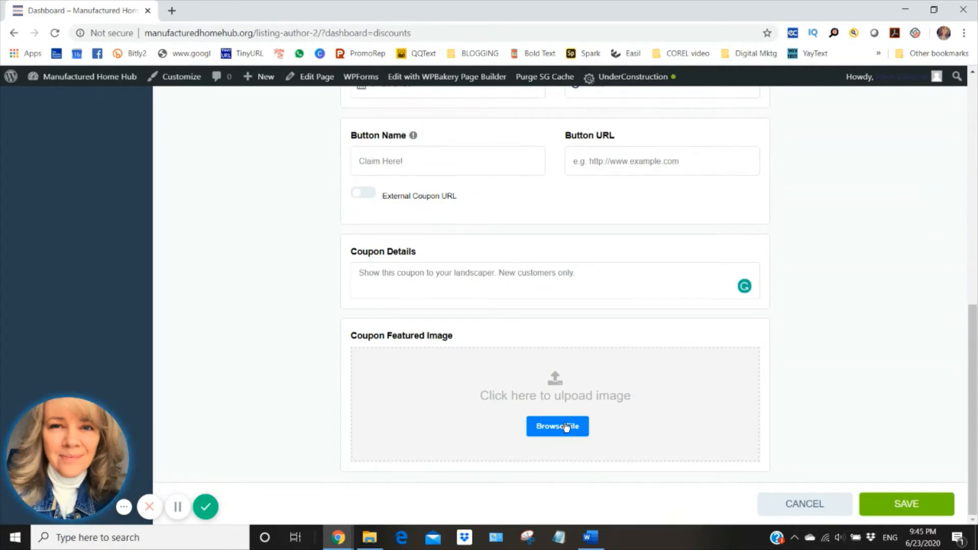
# Step: Upload the "Pensacola Landscaping ad image" file from the Desktop for the coupon's featured image
pyautogui.click(569, 427)
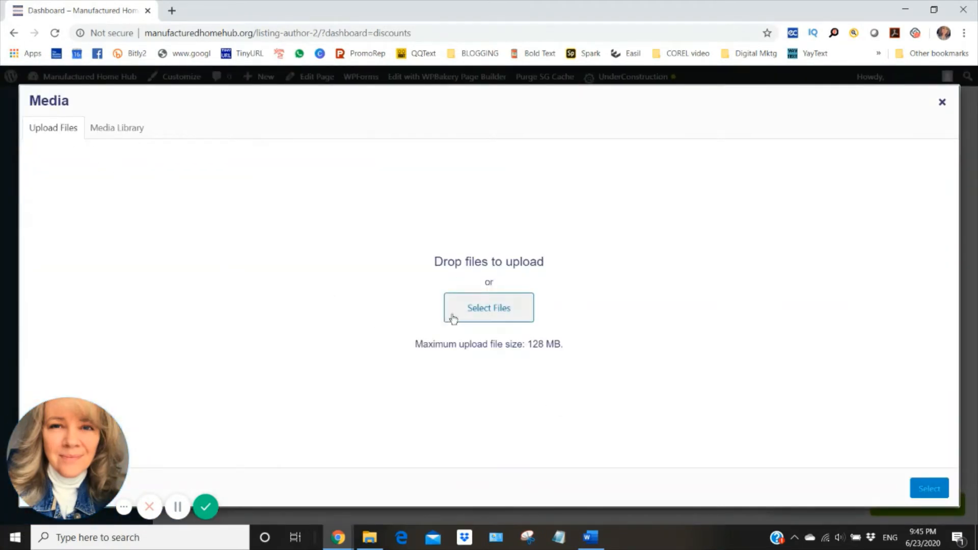
pyautogui.click(500, 312)
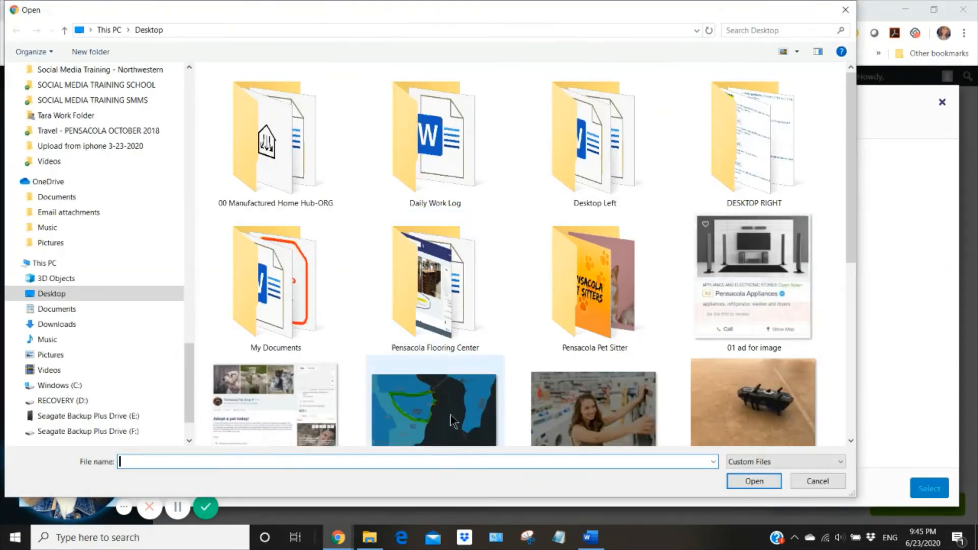
pyautogui.scroll(-2, 522, 344)
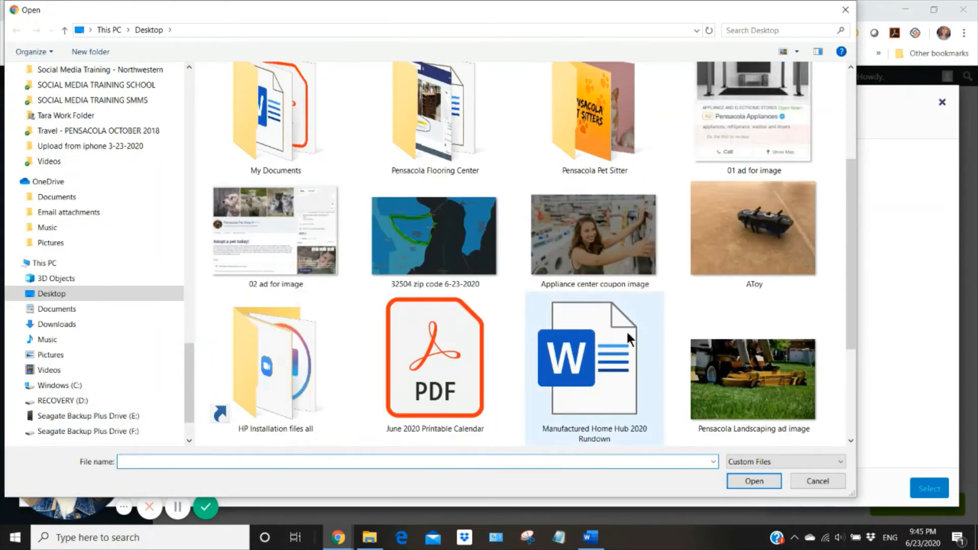
pyautogui.doubleClick(757, 378)
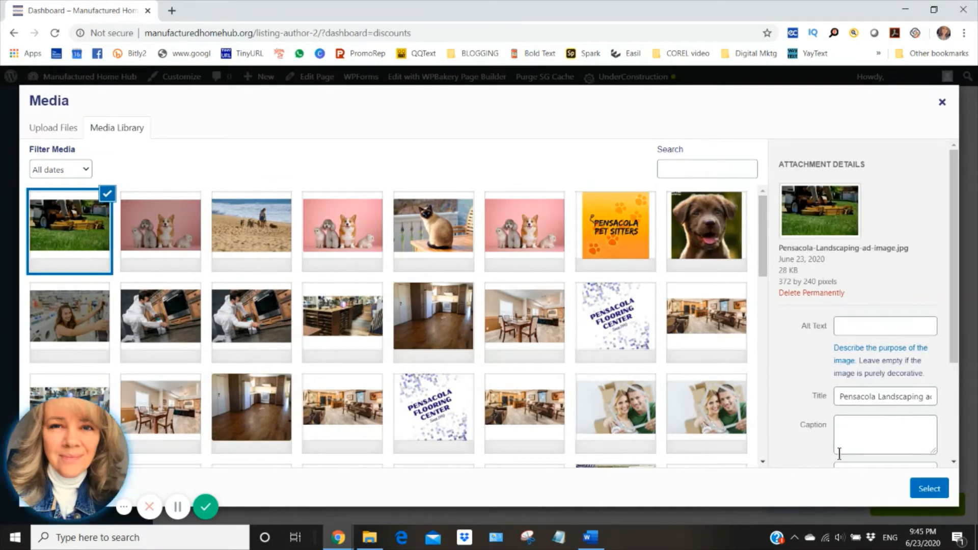
# Step: Set the uploaded image's alt text to "Pensacola-Landscaping-best-landscaper-in-pensacola"
pyautogui.click(885, 325)
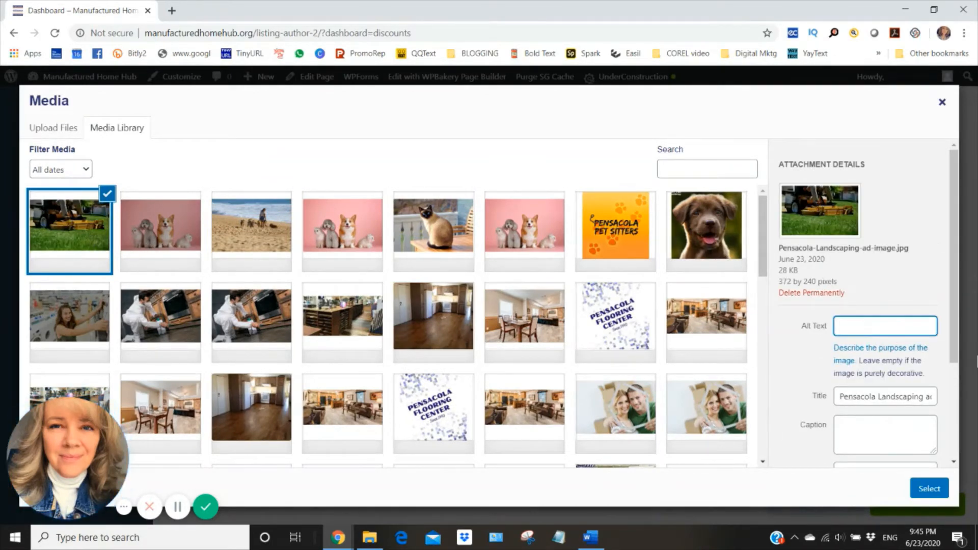
pyautogui.write('Pnesaco')
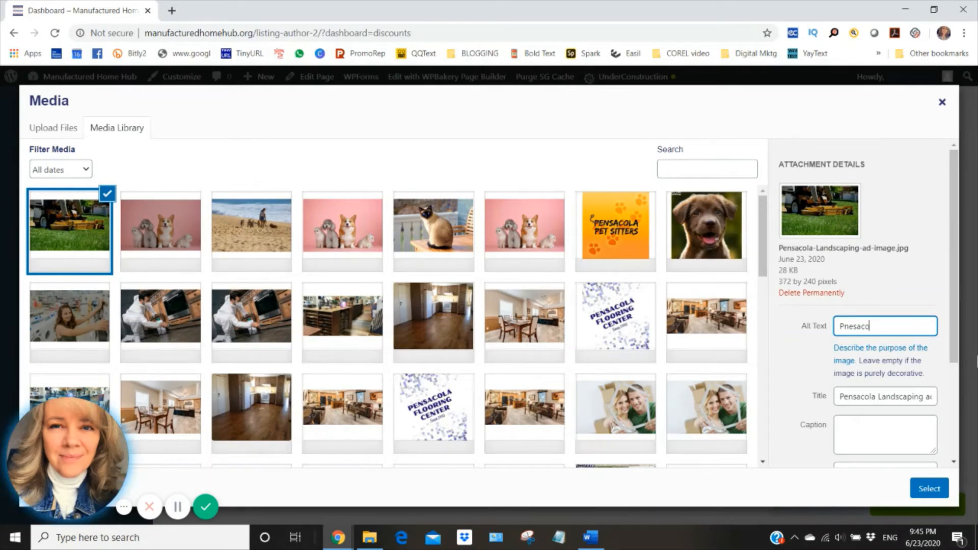
pyautogui.press('BackSpace')
pyautogui.press('BackSpace')
pyautogui.press('BackSpace')
pyautogui.press('BackSpace')
pyautogui.press('BackSpace')
pyautogui.press('BackSpace')
pyautogui.write('esa')
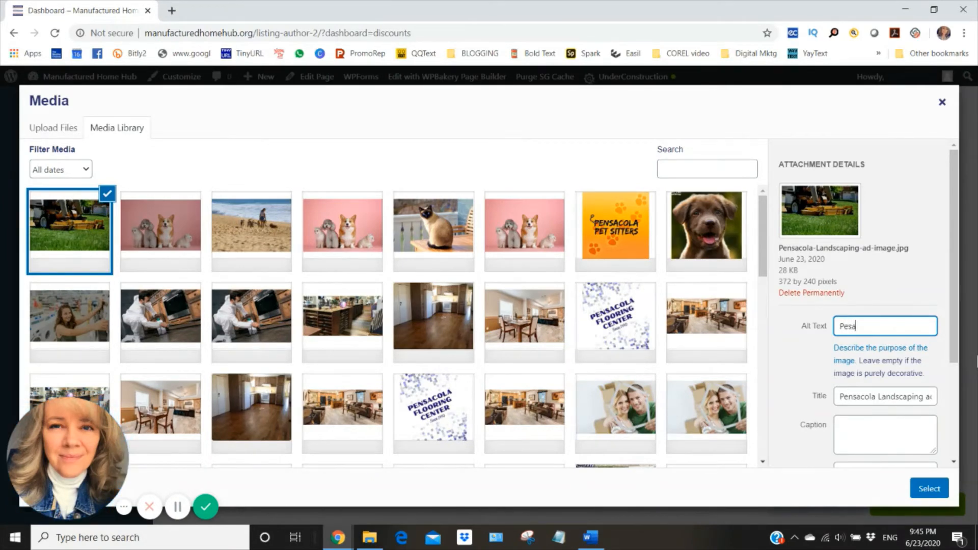
pyautogui.write('cola')
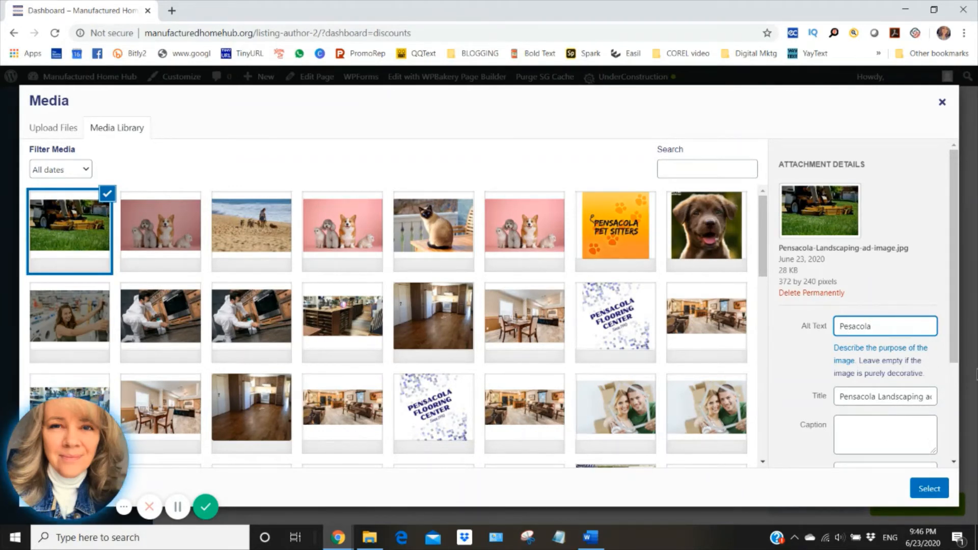
pyautogui.click(849, 326)
pyautogui.write('n')
pyautogui.click(895, 327)
pyautogui.write('Ln')
pyautogui.write('andscaping')
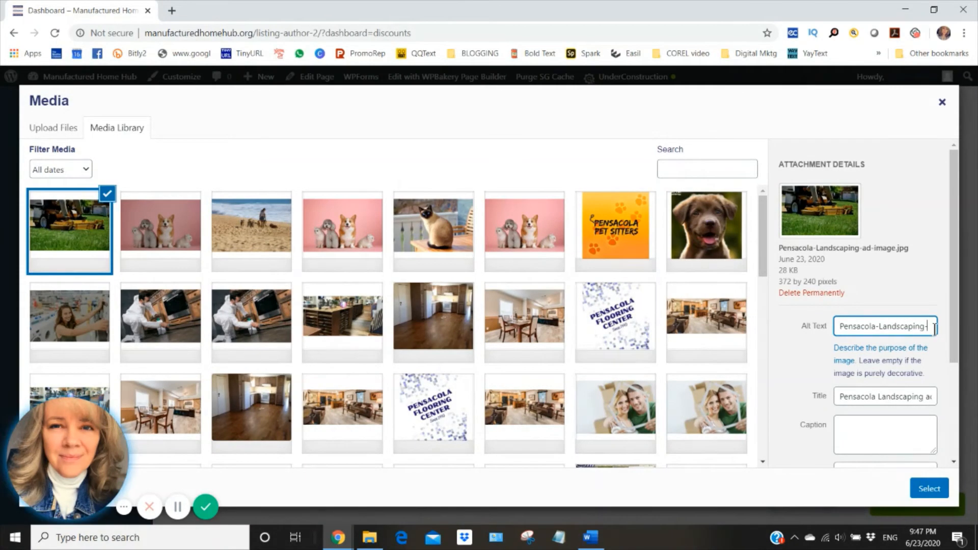
pyautogui.write('-')
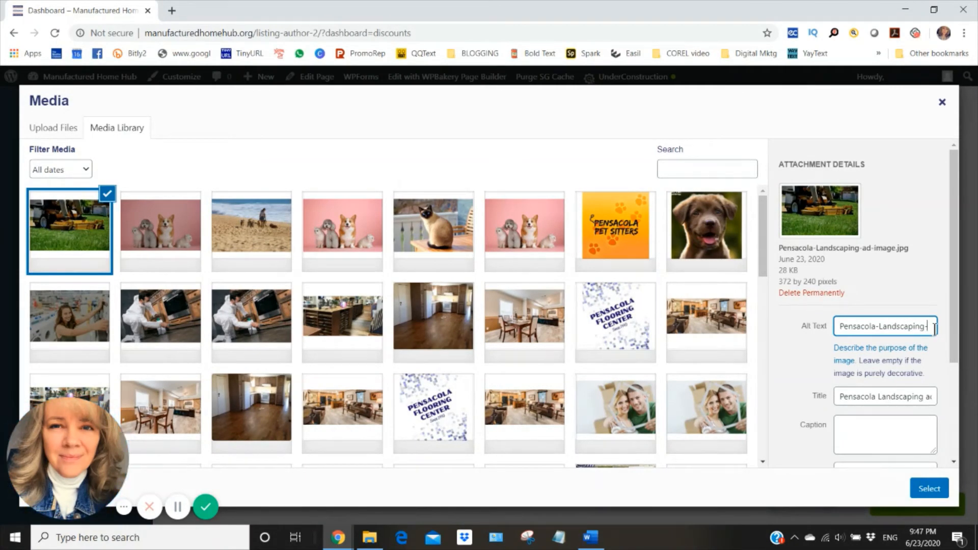
pyautogui.write('best-landscaper-in')
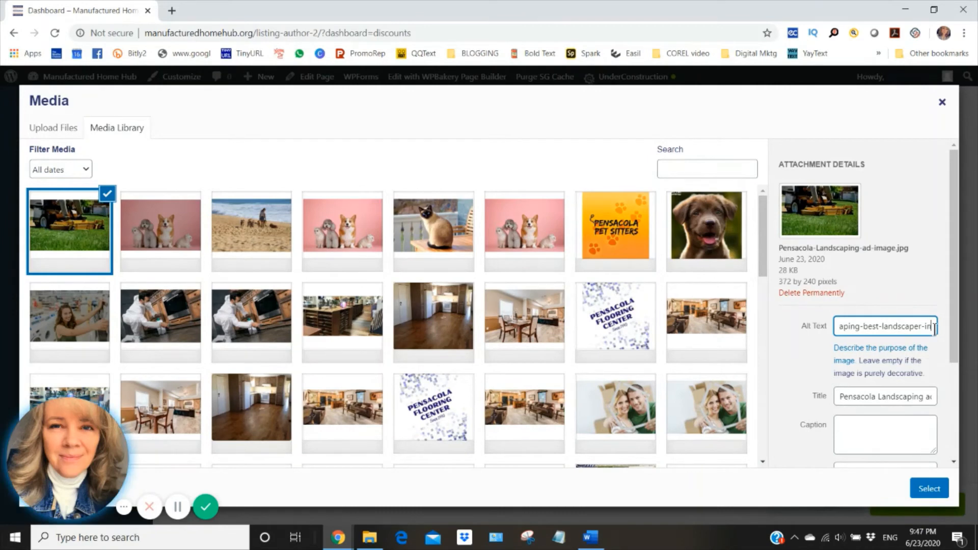
pyautogui.write('-pens')
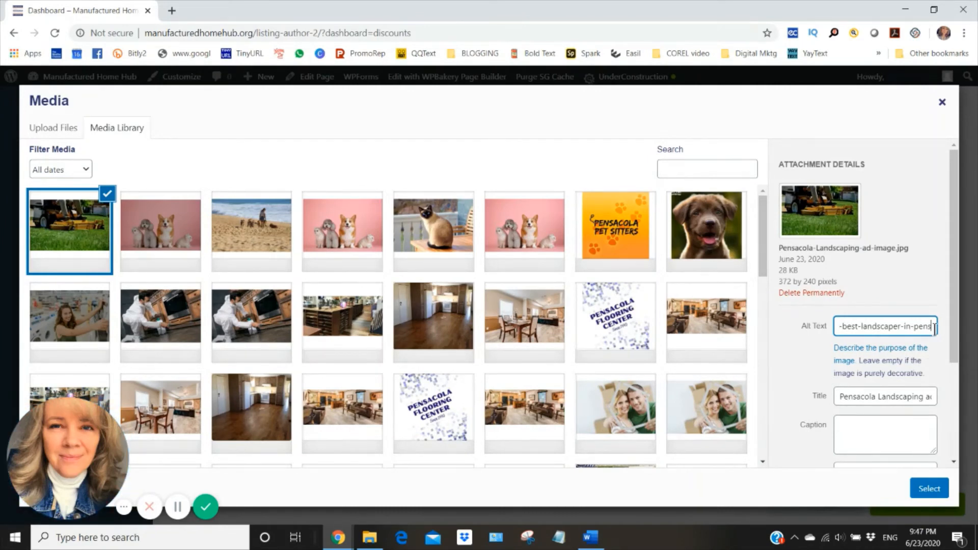
pyautogui.write('acola')
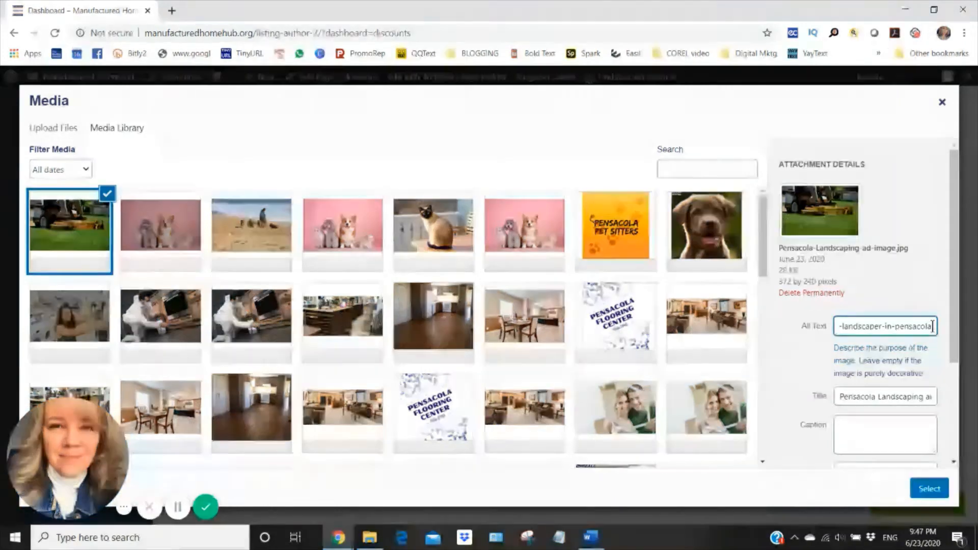
# Step: Copy the image's alt text and replace the image title with it
pyautogui.moveTo(932, 327); pyautogui.dragTo(822, 328)
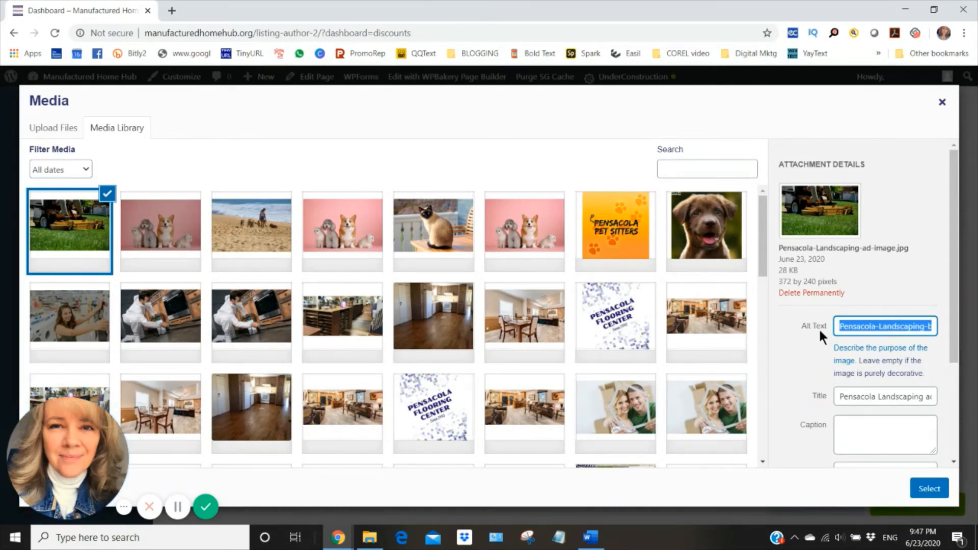
pyautogui.rightClick(861, 326)
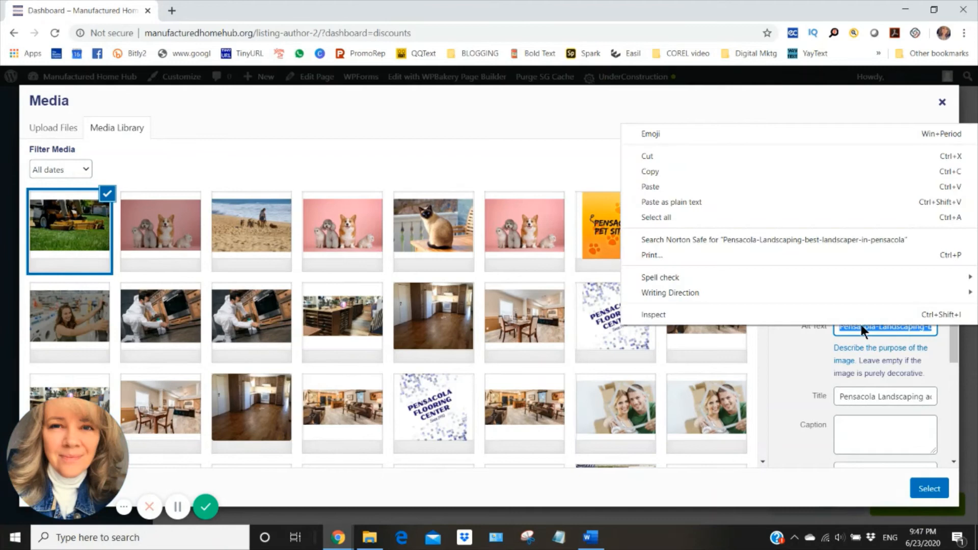
pyautogui.click(704, 172)
pyautogui.moveTo(838, 396); pyautogui.dragTo(937, 398)
pyautogui.rightClick(887, 400)
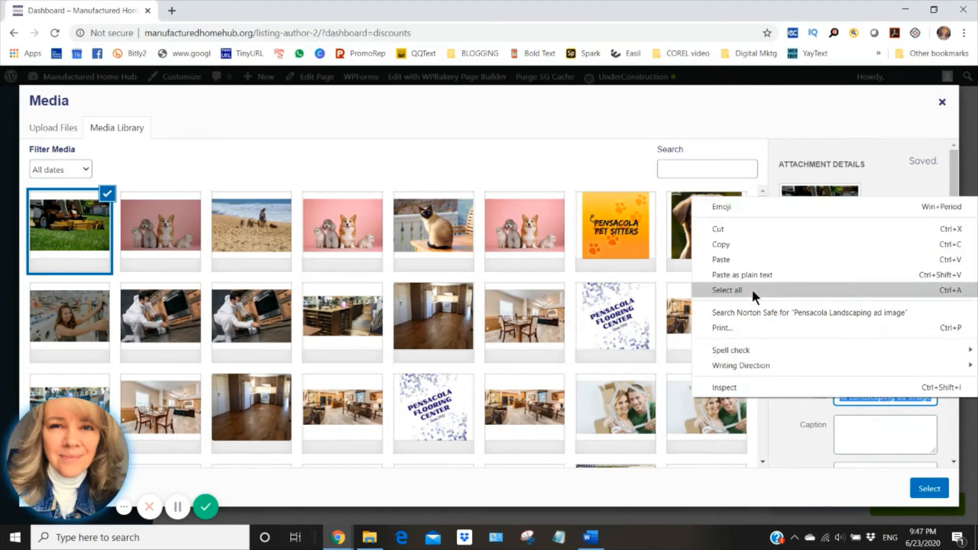
pyautogui.click(748, 258)
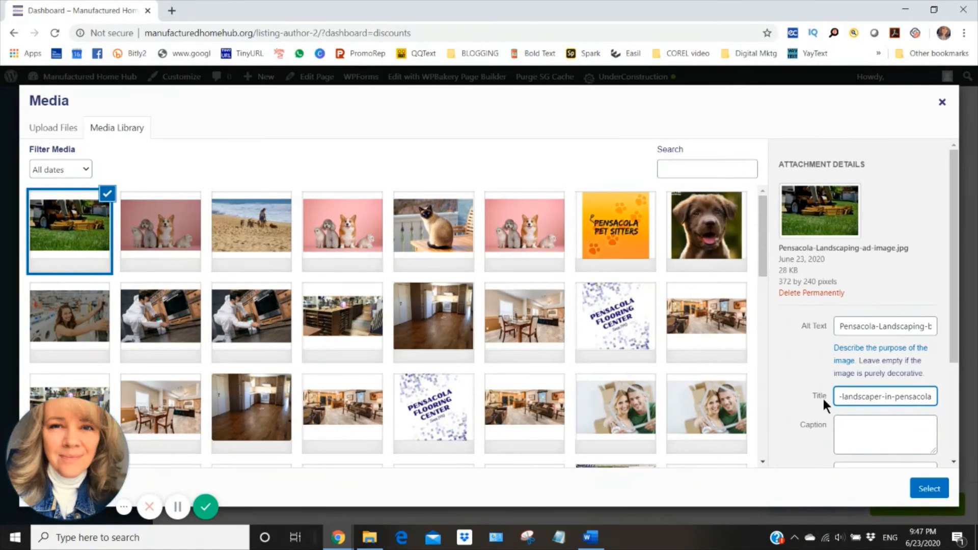
# Step: Paste the copied alt text into the image's description
pyautogui.scroll(-1, 881, 410)
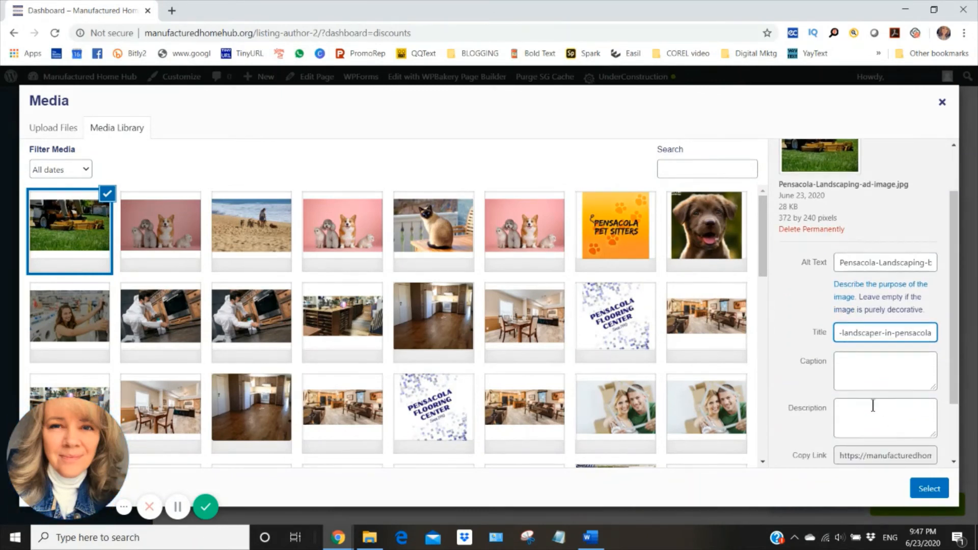
pyautogui.click(873, 407)
pyautogui.rightClick(874, 405)
pyautogui.click(873, 308)
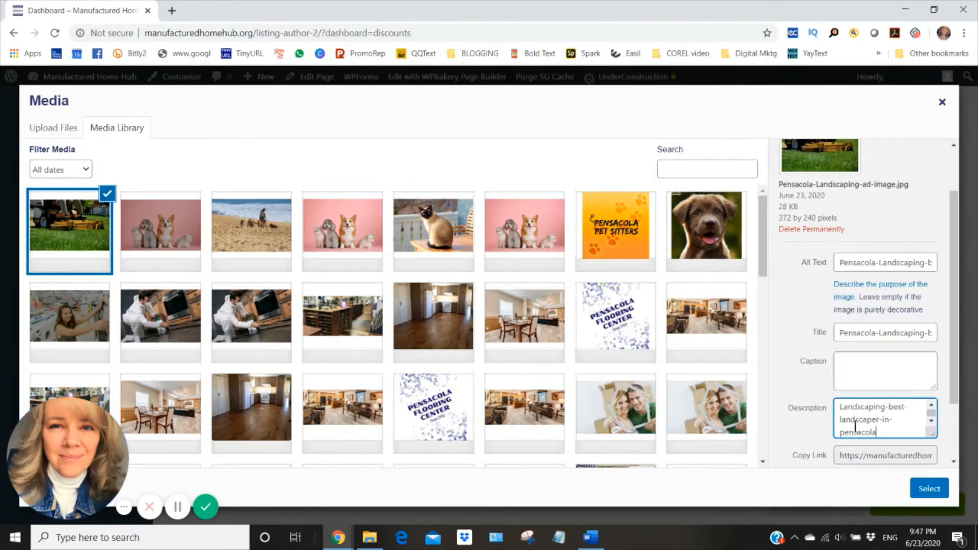
# Step: Apply the landscaping image as the coupon's featured image and save the coupon
pyautogui.scroll(-1, 824, 392)
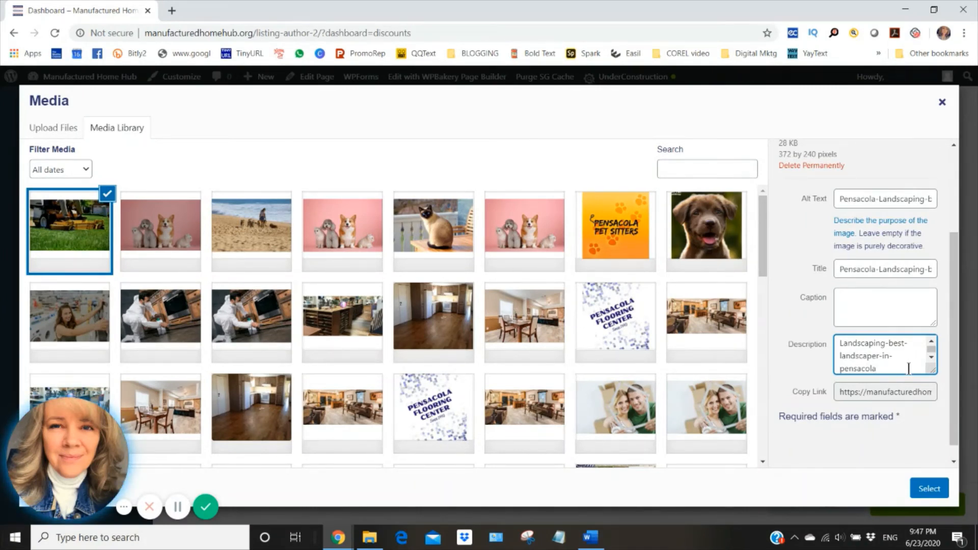
pyautogui.click(935, 490)
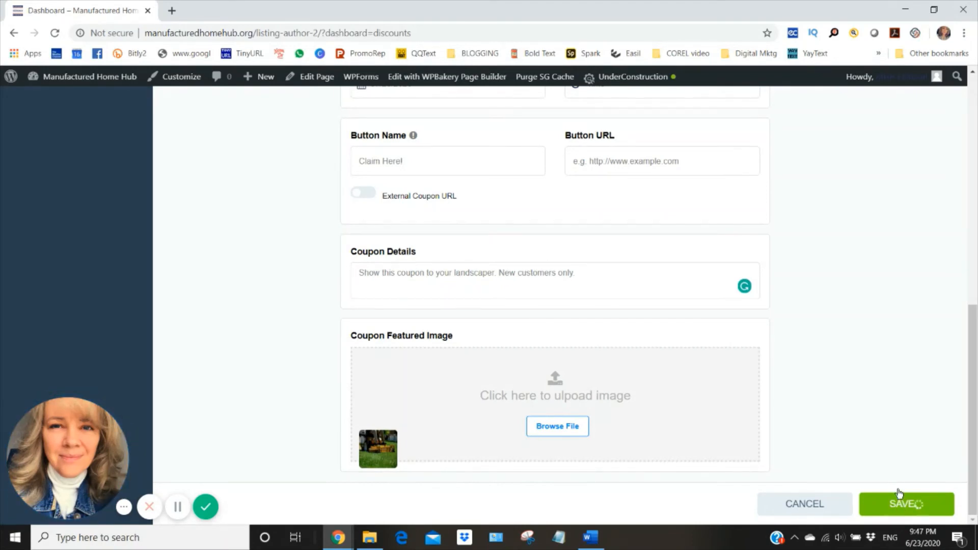
pyautogui.click(901, 504)
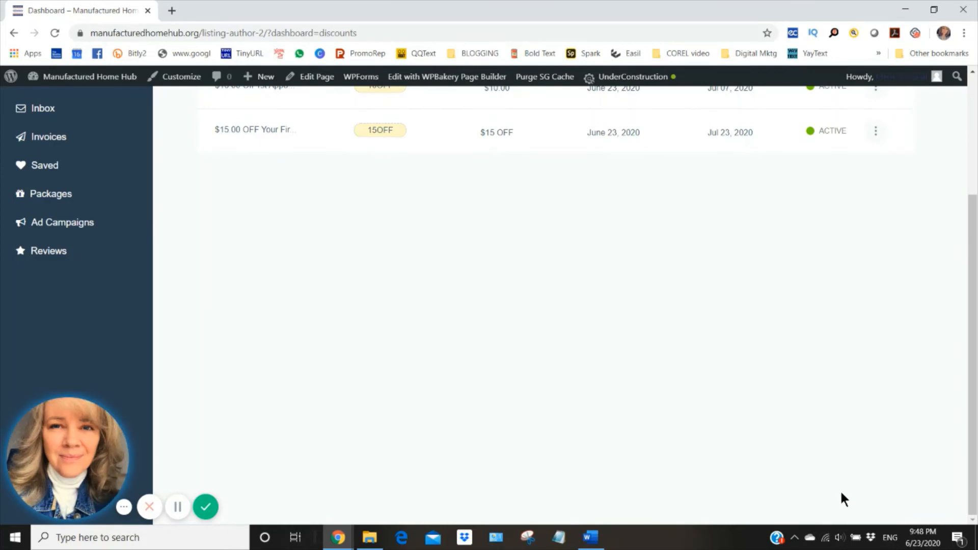
# Step: Open the Pensacola Landscaping listing's public page from the dashboard's list of listings
pyautogui.scroll(5, 601, 307)
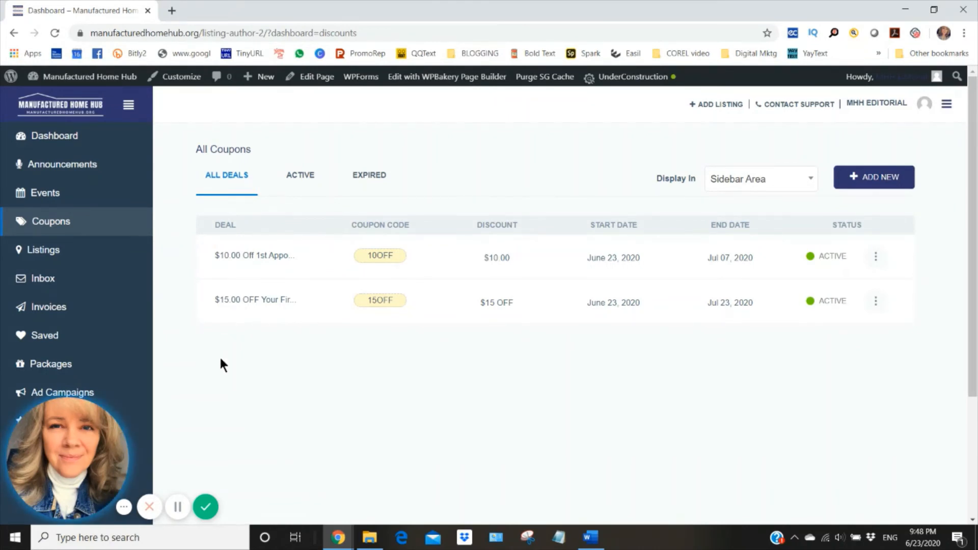
pyautogui.click(42, 253)
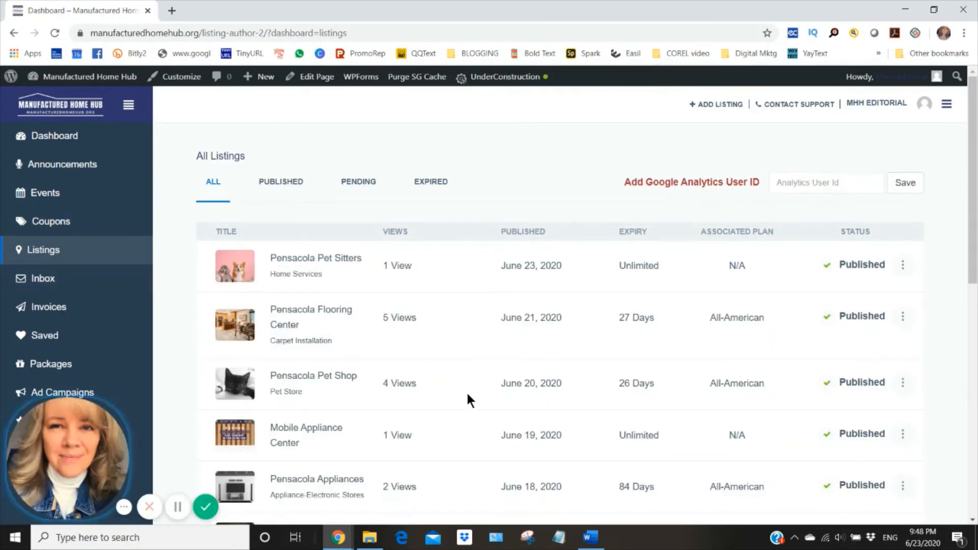
pyautogui.scroll(-5, 441, 405)
pyautogui.scroll(-3, 441, 400)
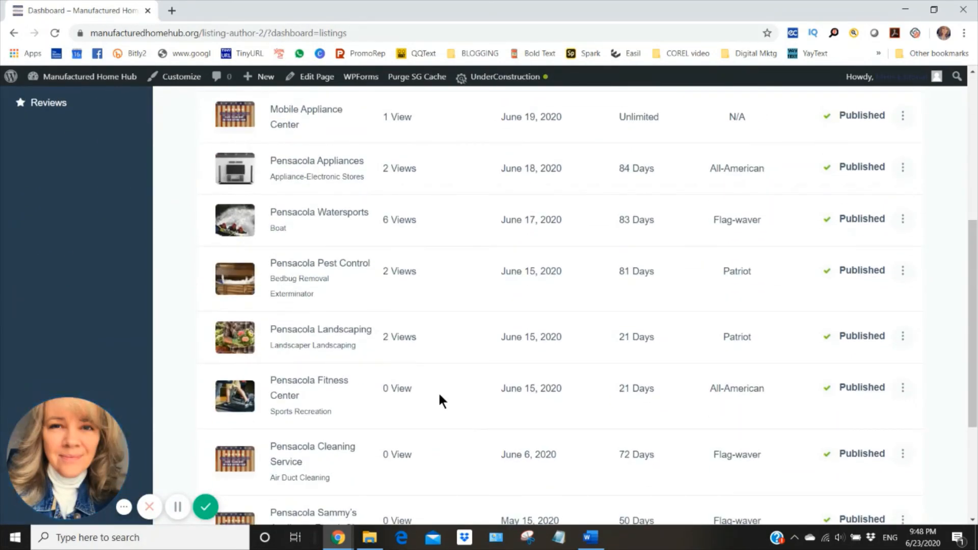
pyautogui.click(334, 202)
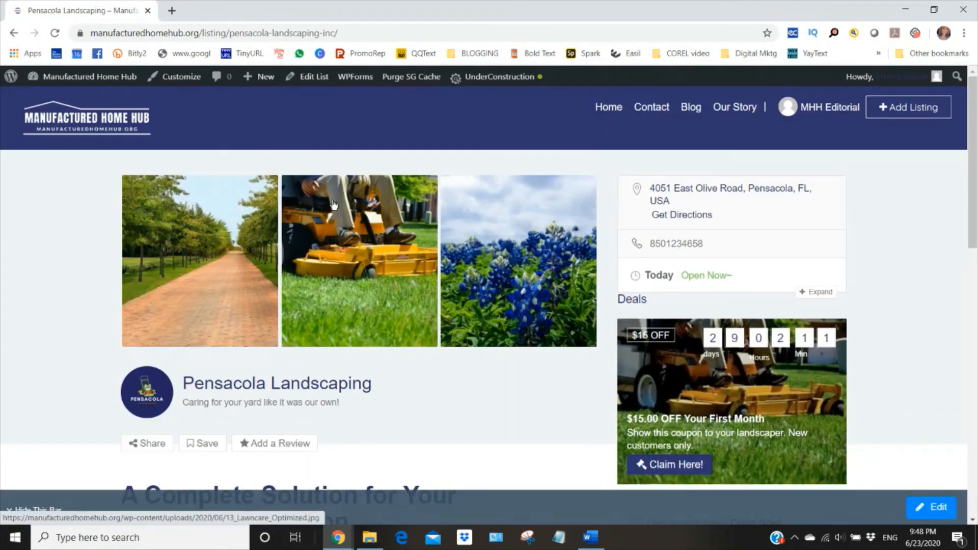
# Step: Claim the deal on the listing page to view its coupon code, and close the code display
pyautogui.scroll(-1, 936, 313)
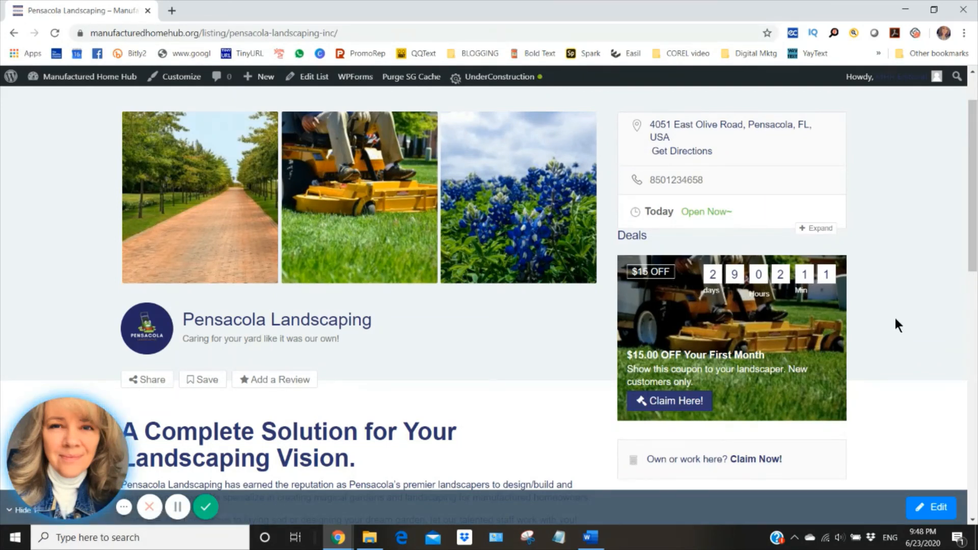
pyautogui.scroll(-1, 892, 322)
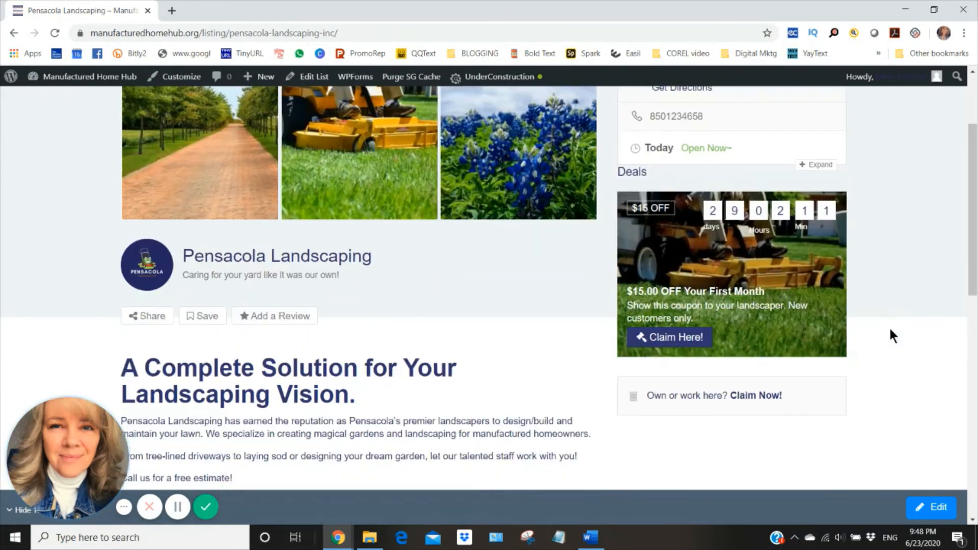
pyautogui.click(677, 338)
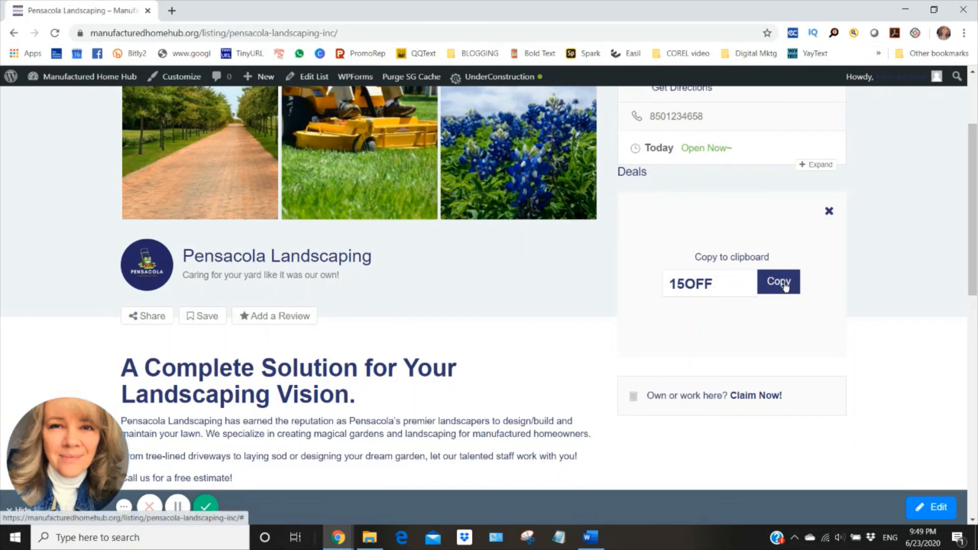
pyautogui.click(829, 213)
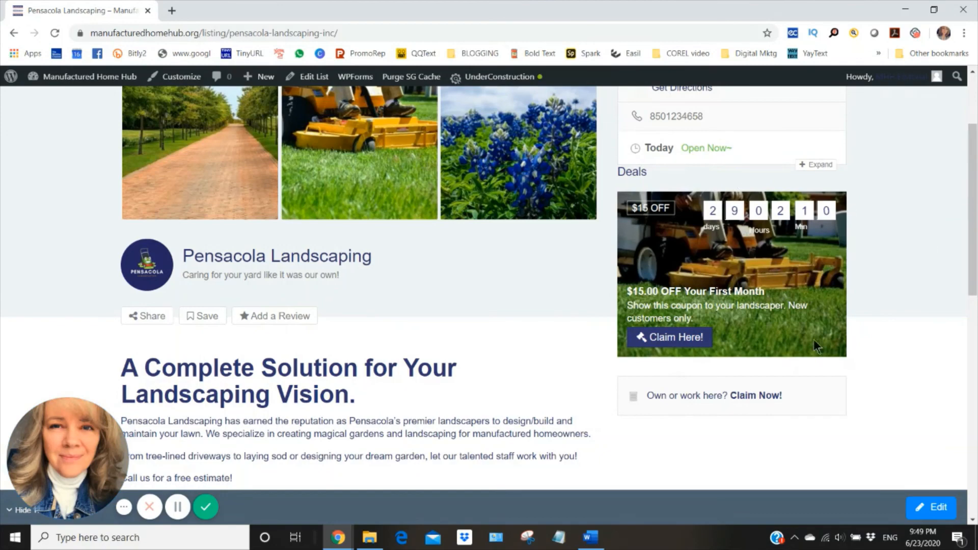
pyautogui.scroll(-1, 772, 288)
pyautogui.scroll(3, 773, 289)
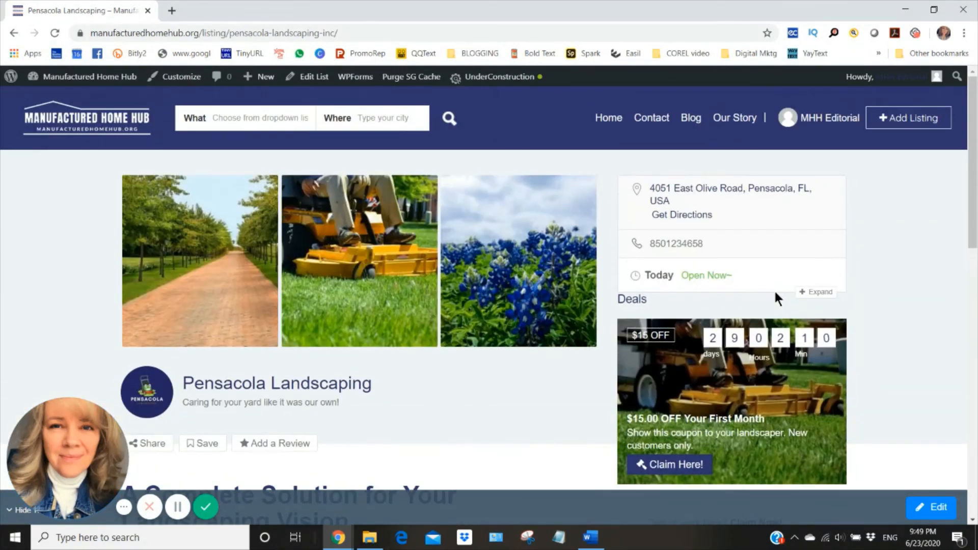
pyautogui.scroll(-2, 854, 309)
pyautogui.scroll(3, 847, 338)
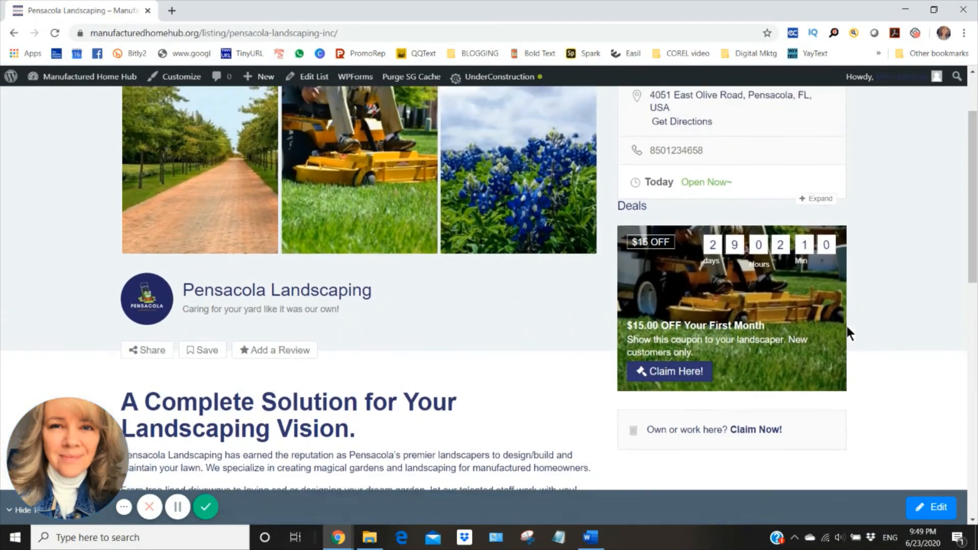
pyautogui.scroll(-2, 695, 303)
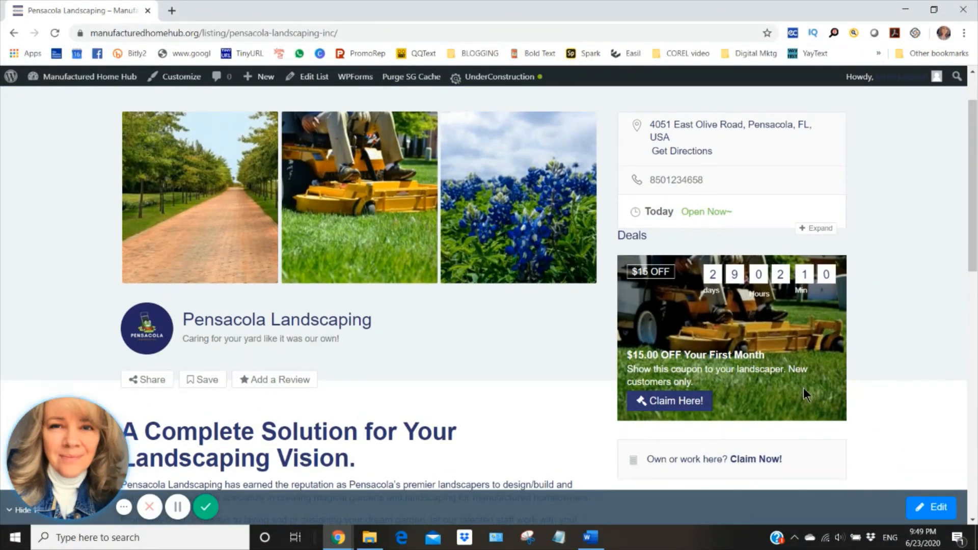
pyautogui.scroll(2, 465, 403)
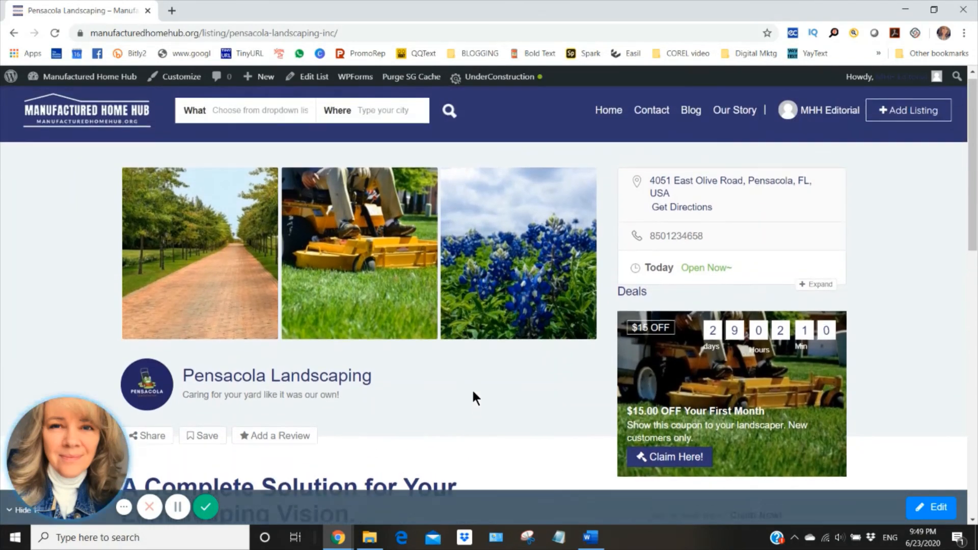
pyautogui.scroll(-2, 475, 392)
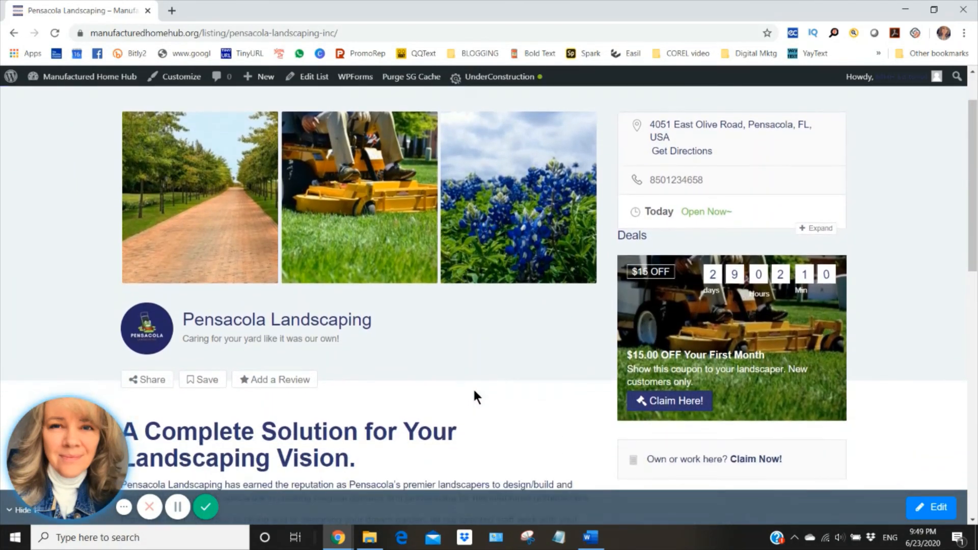